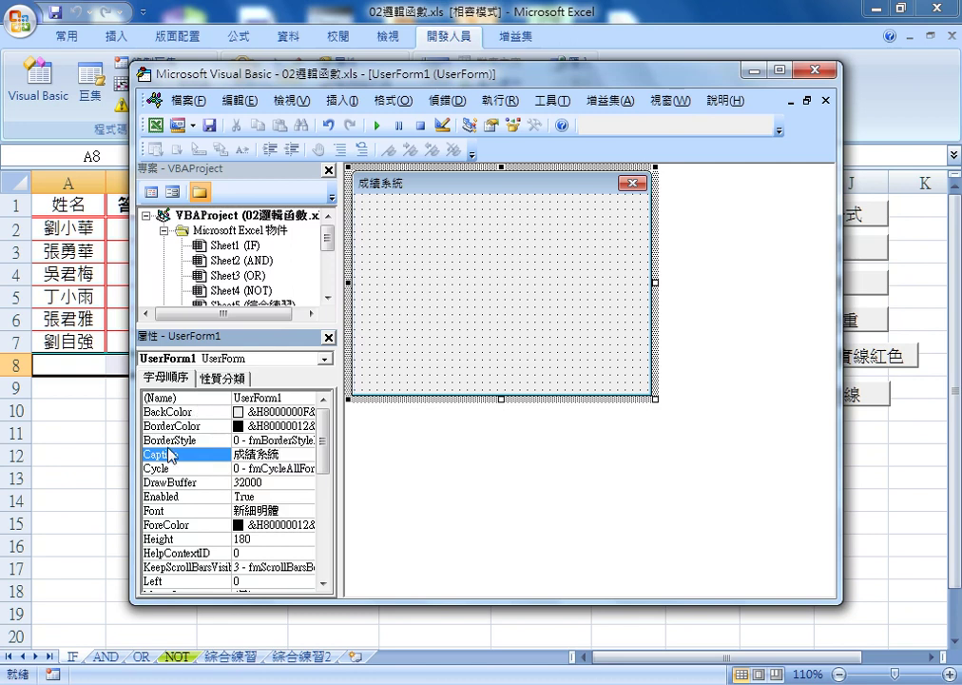
Set the 成績系統 form's BackColor to the light green swatch on the 調色盤 palette
click(169, 414)
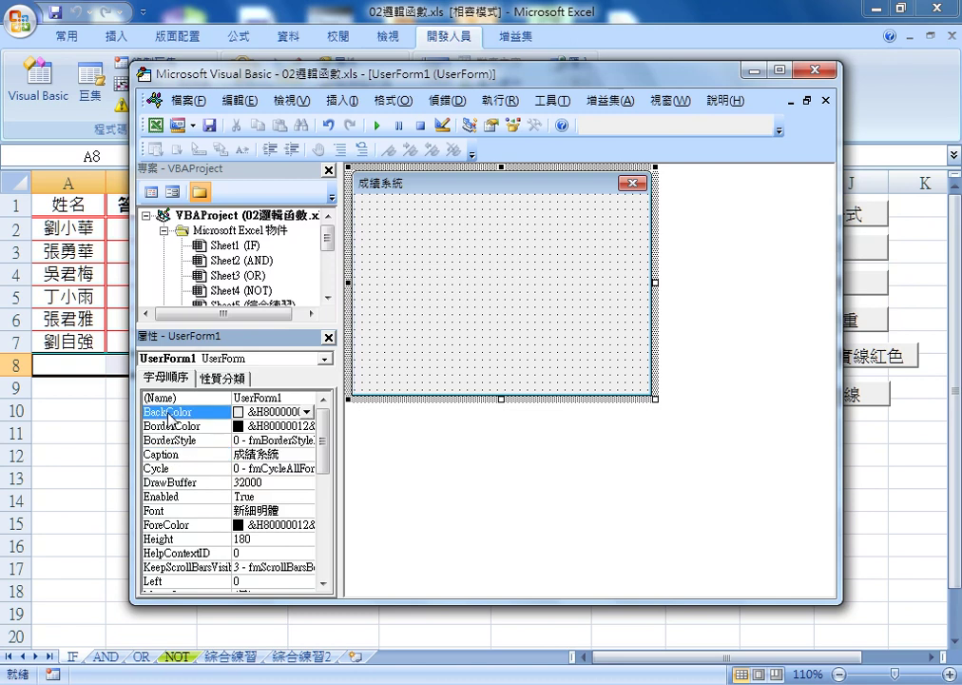
click(306, 413)
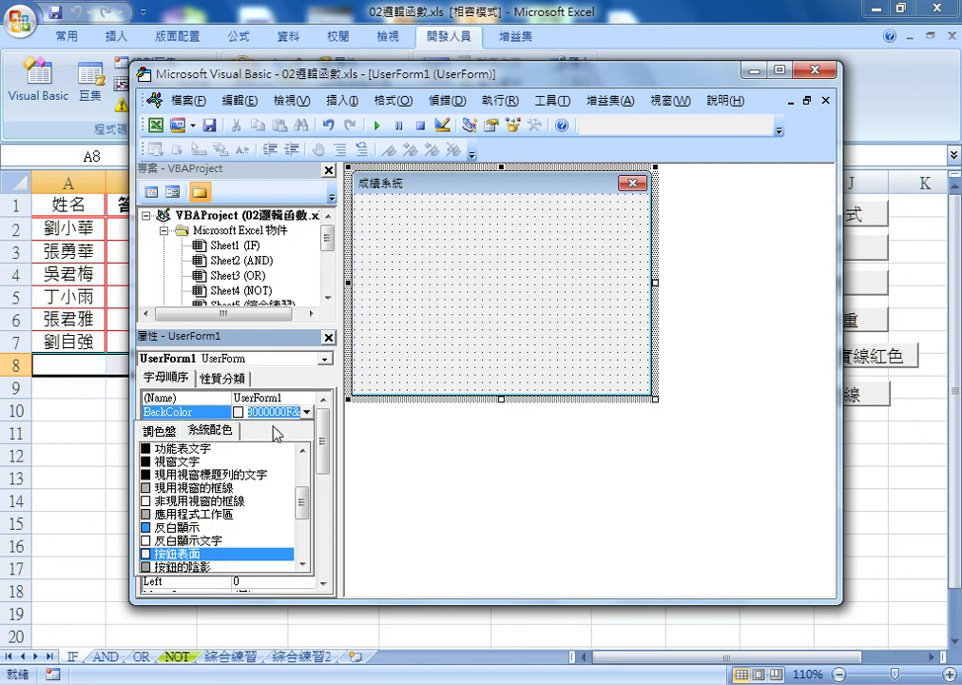
click(160, 429)
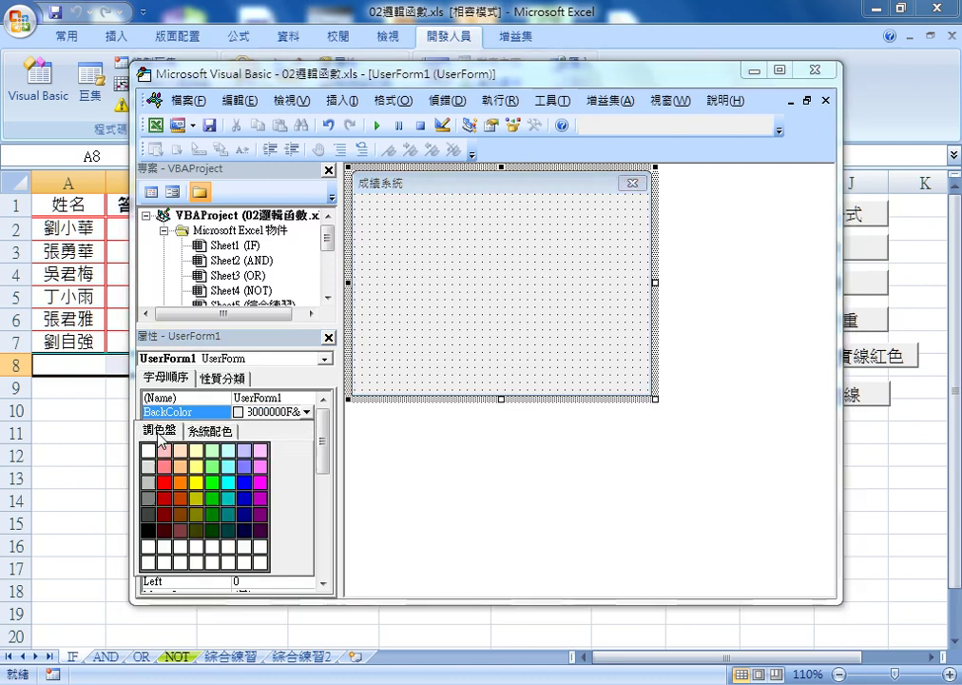
click(217, 453)
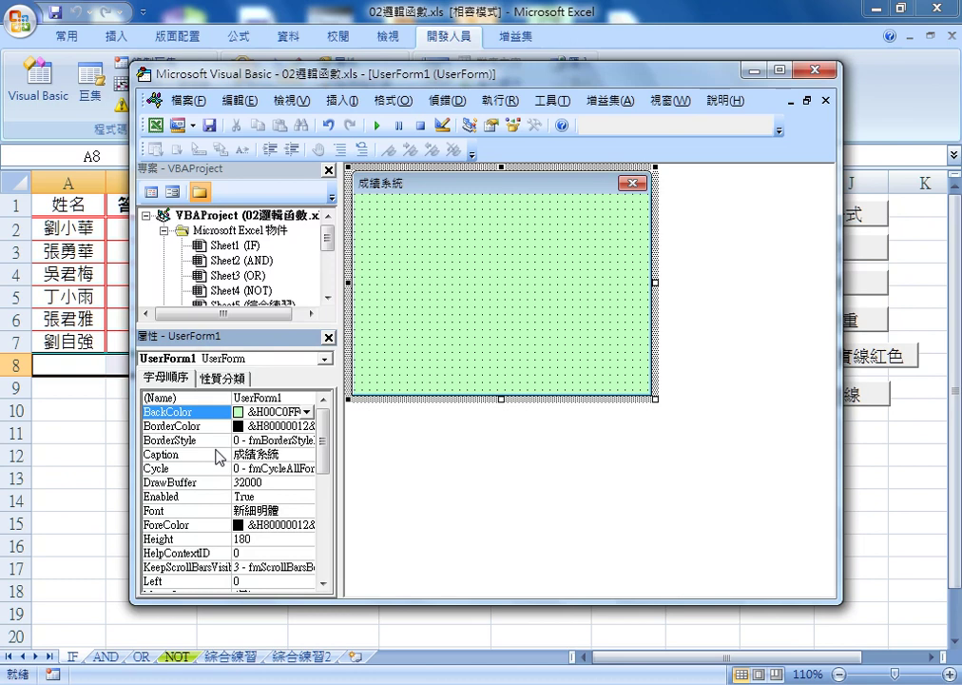
click(217, 455)
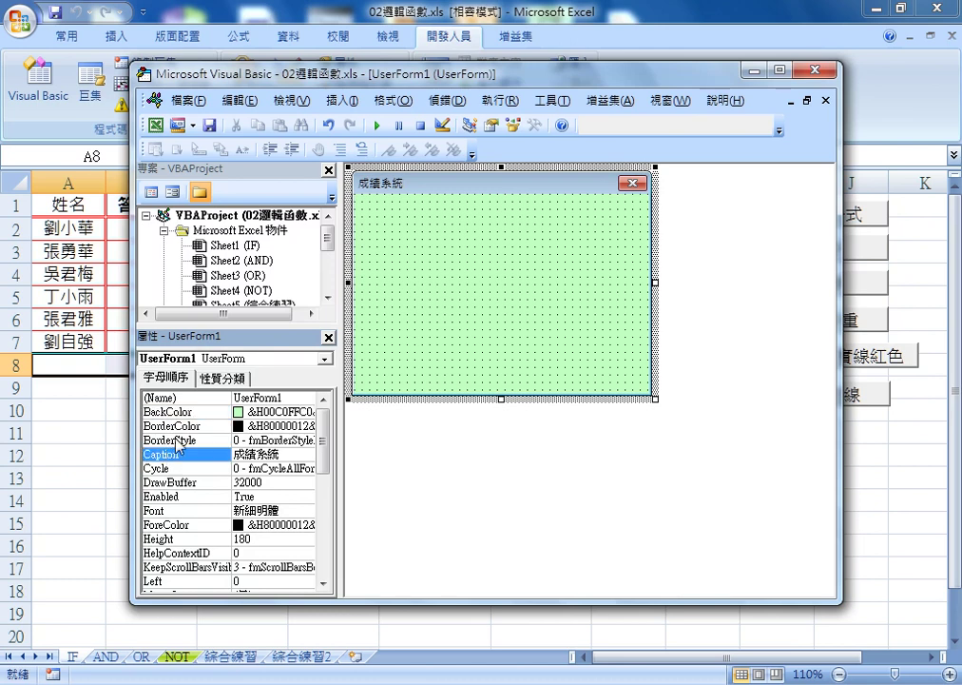
Scroll through the form's property list and reselect the BackColor entry
click(174, 415)
scroll(172, 523, down, 1)
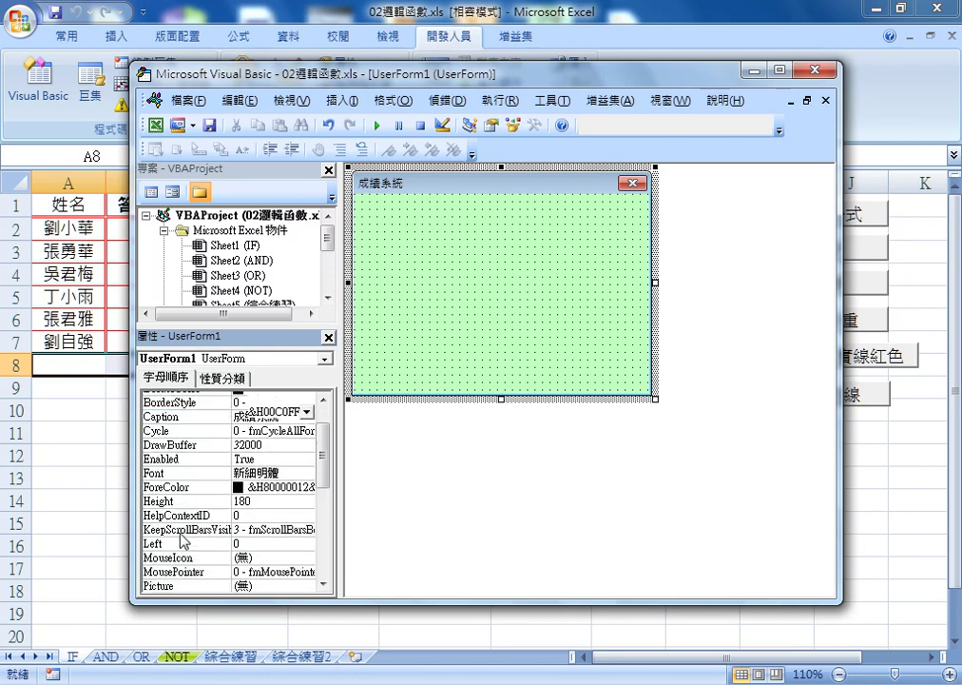
scroll(176, 533, down, 1)
scroll(169, 497, down, 1)
scroll(152, 561, down, 2)
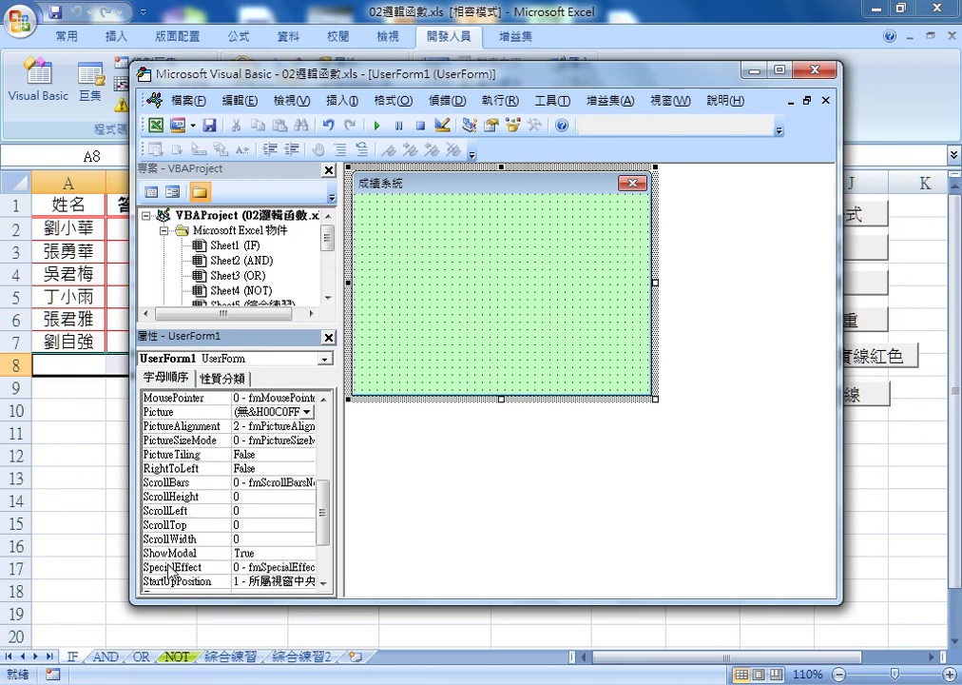
scroll(147, 570, down, 1)
scroll(161, 561, down, 1)
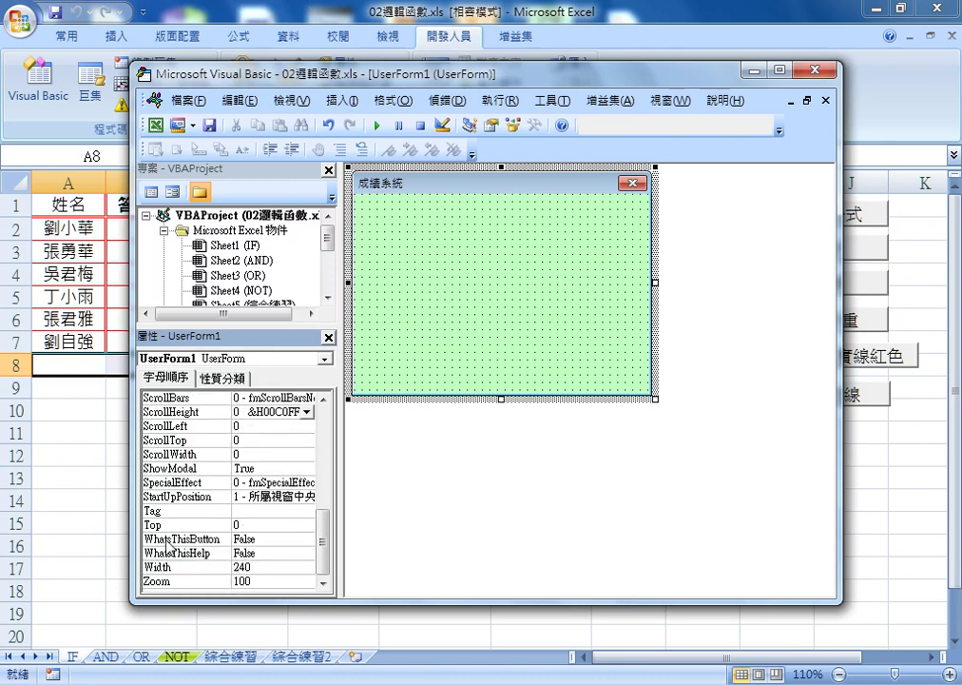
scroll(167, 543, up, 3)
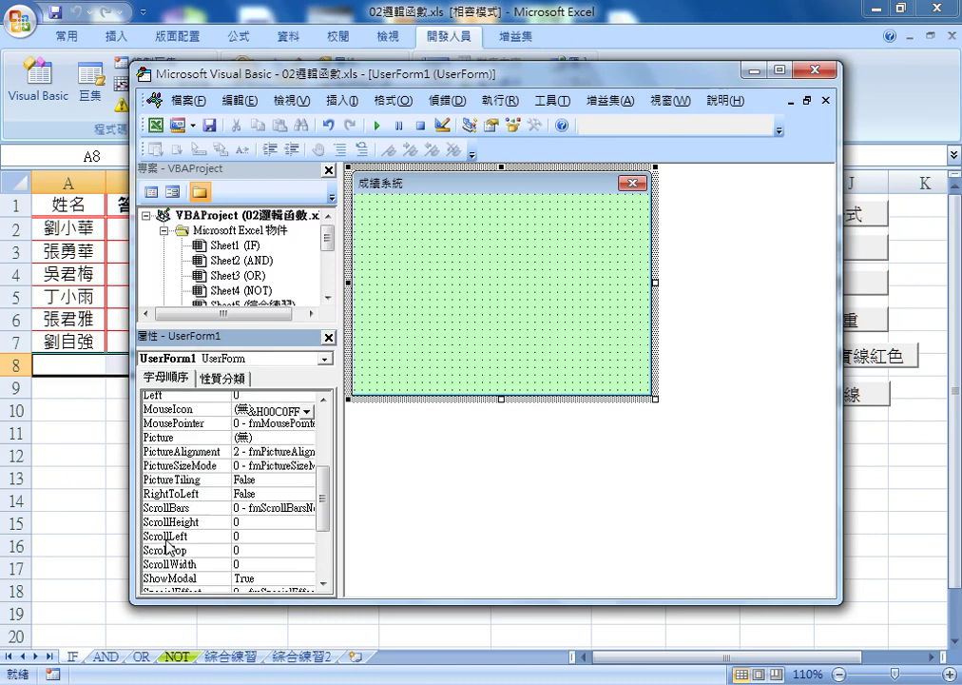
scroll(168, 543, up, 4)
scroll(167, 544, up, 1)
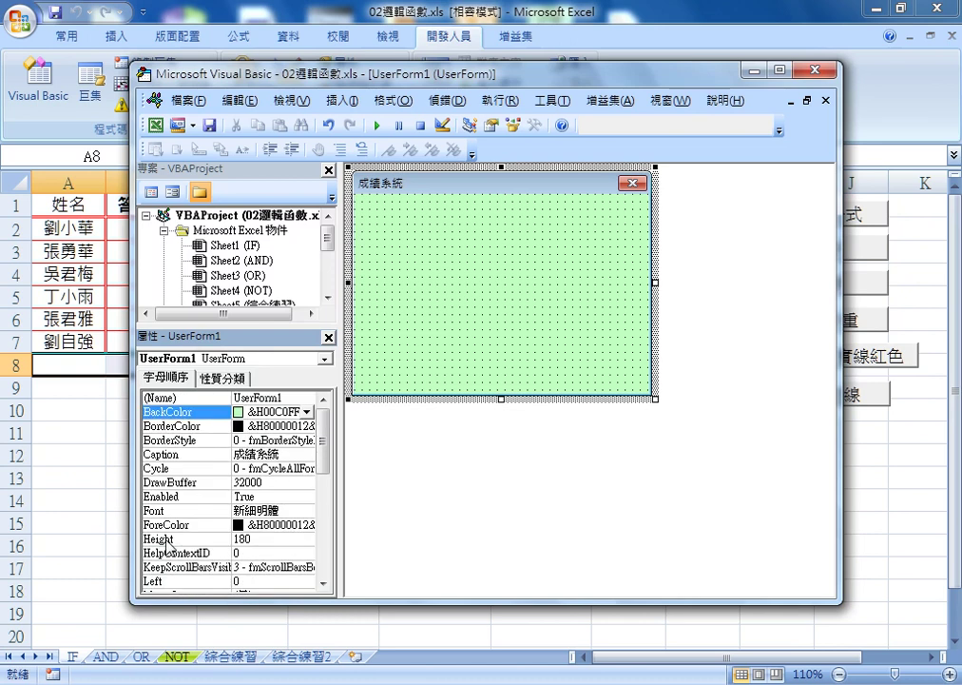
click(171, 455)
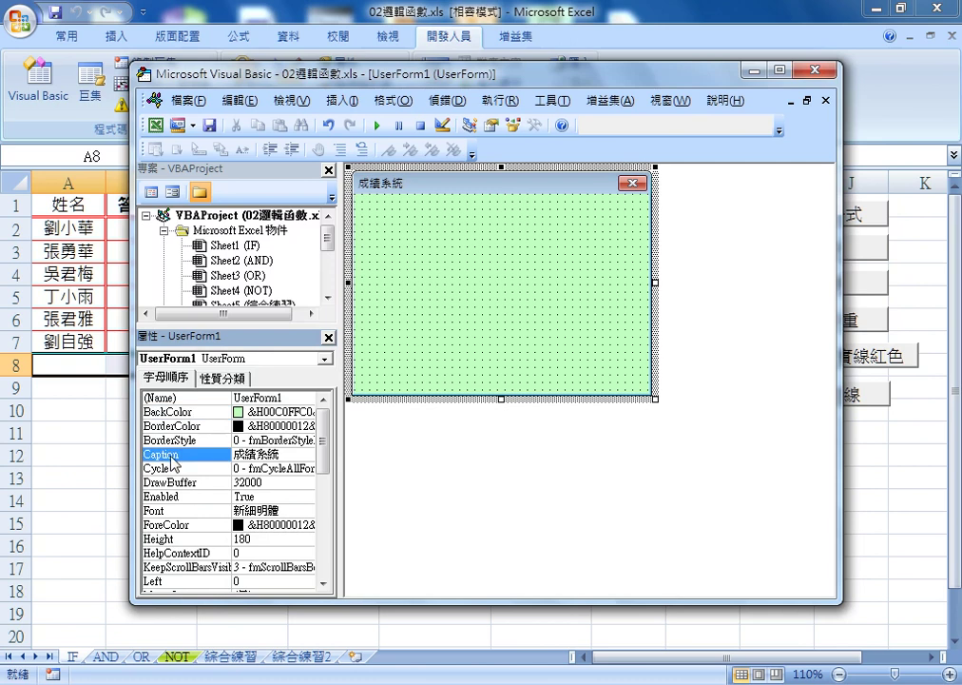
click(176, 412)
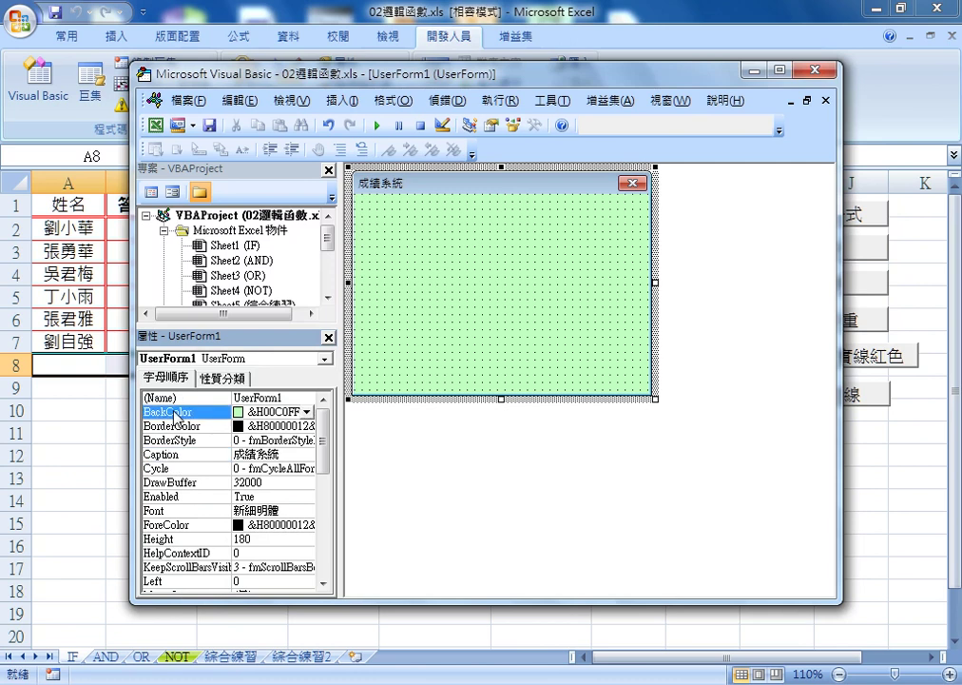
Draw Label1 at the form's top-left and enlarge the form by its corner
click(420, 282)
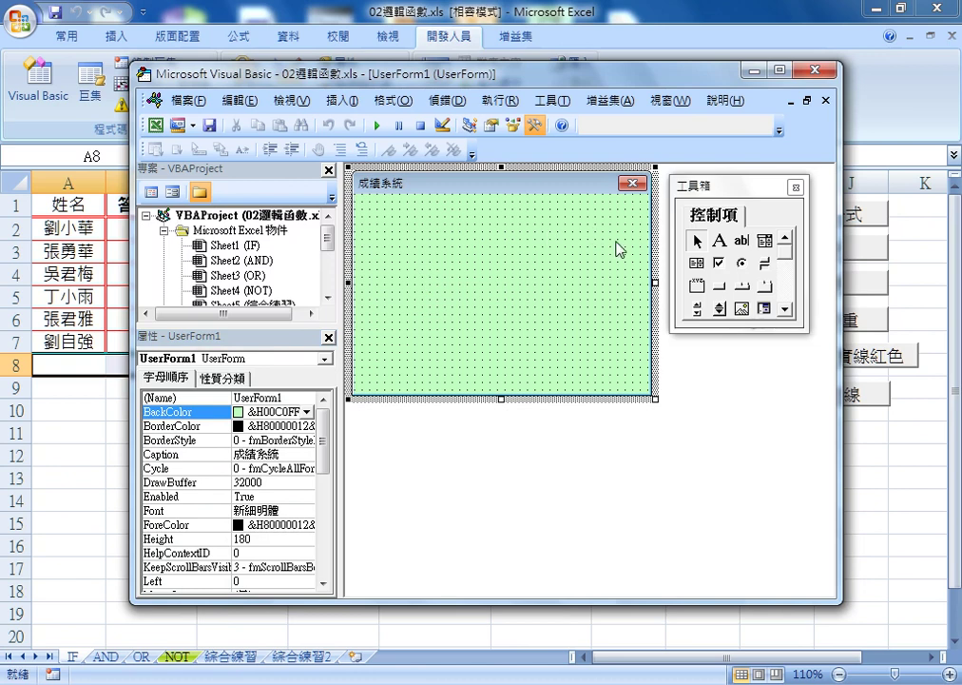
click(723, 244)
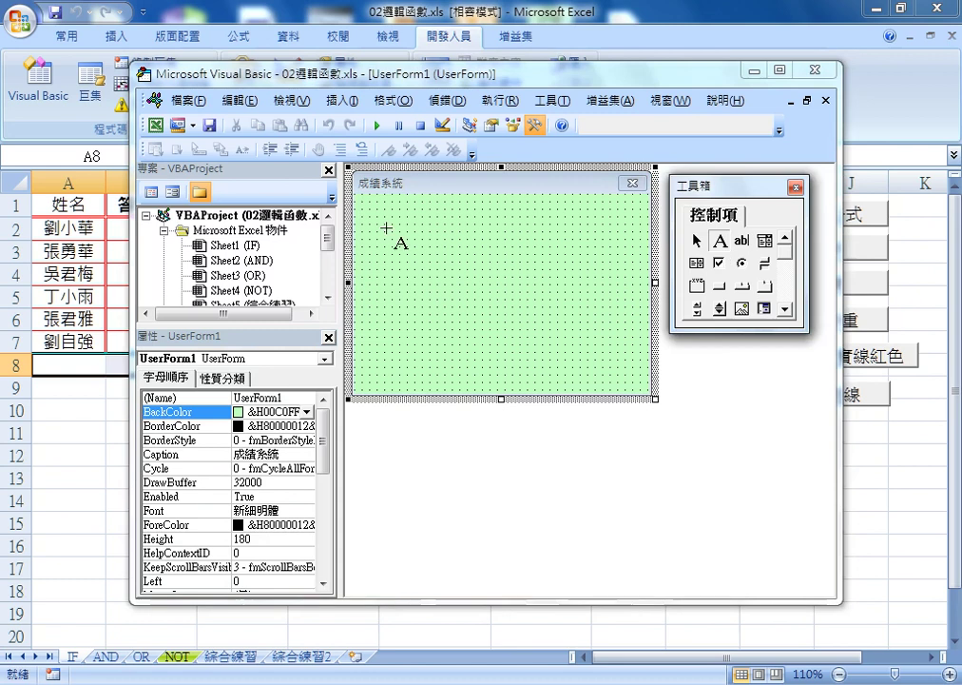
drag(370, 225, 475, 250)
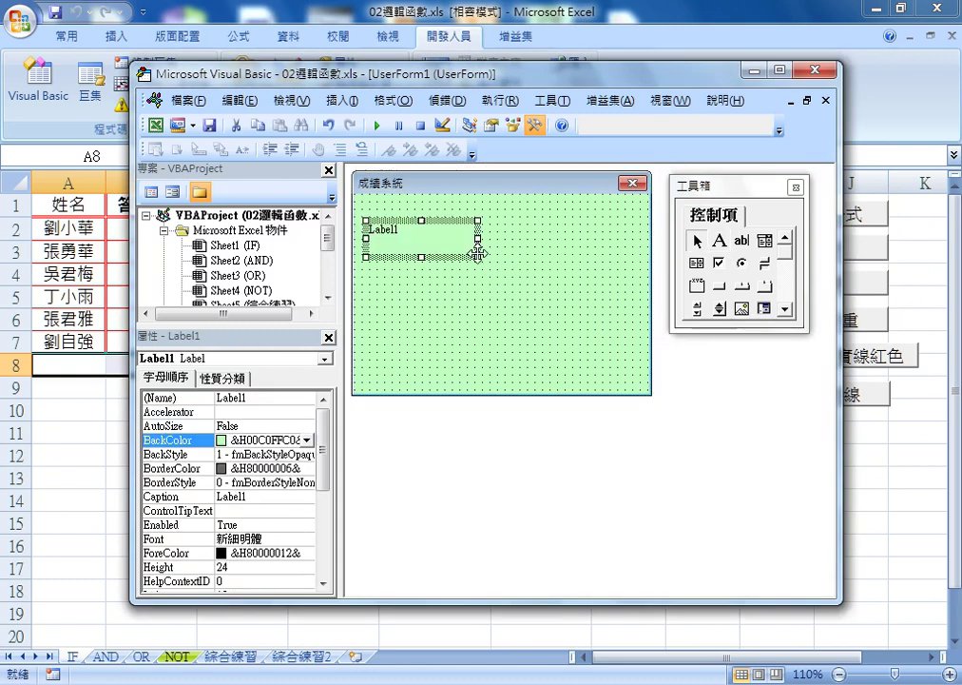
click(563, 314)
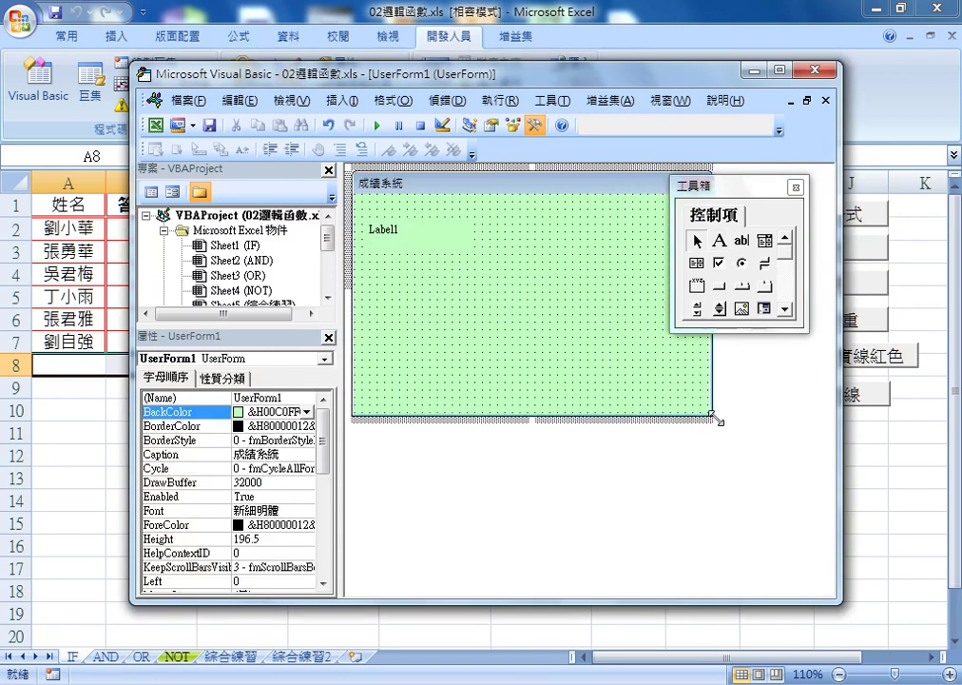
drag(656, 400, 723, 426)
mouse_move(729, 190)
mouse_down()
mouse_move(836, 314)
mouse_move(806, 279)
mouse_up()
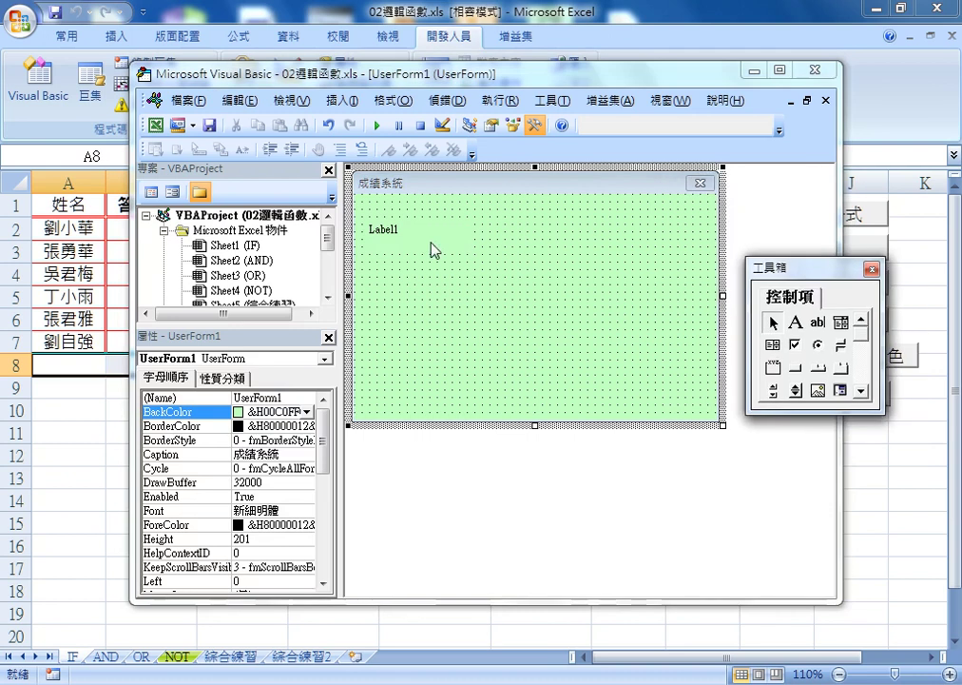
Select Label1's Caption, then grab the 姓名 heading text from worksheet cell A1
click(407, 250)
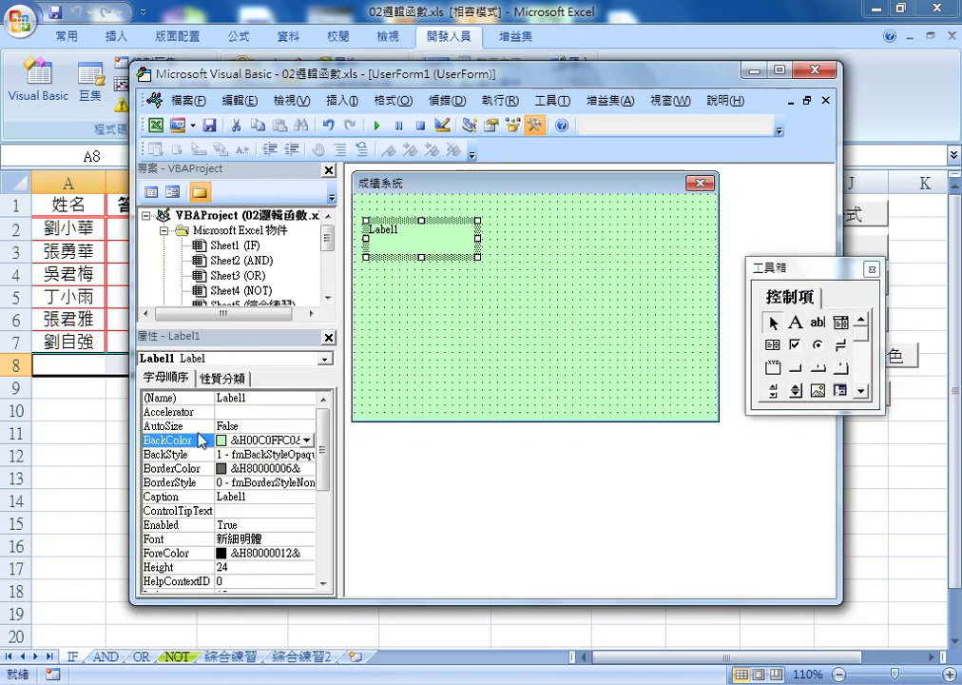
click(178, 497)
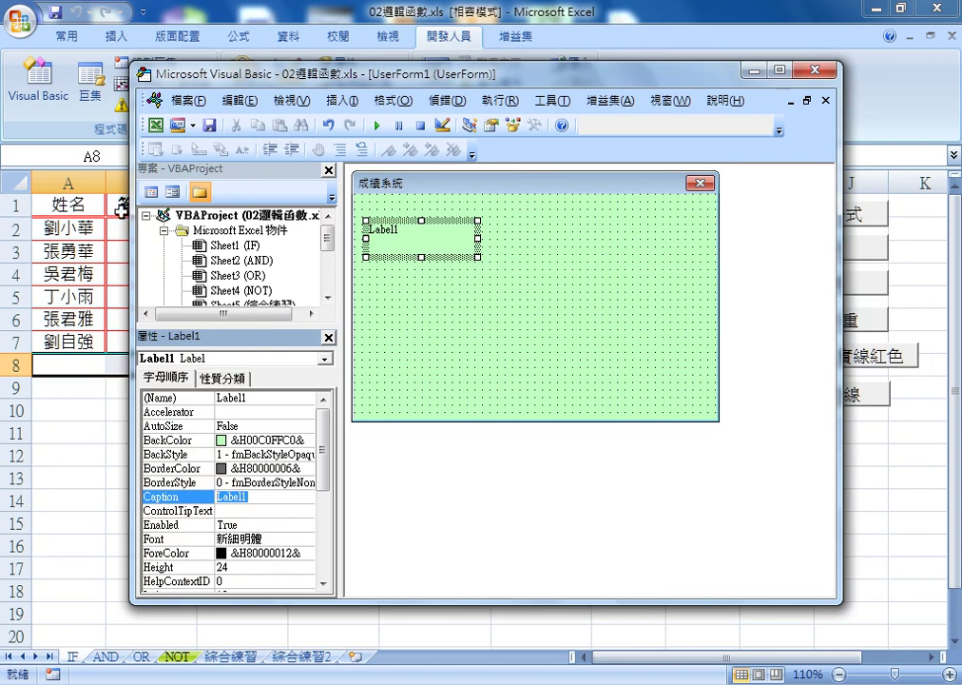
click(72, 207)
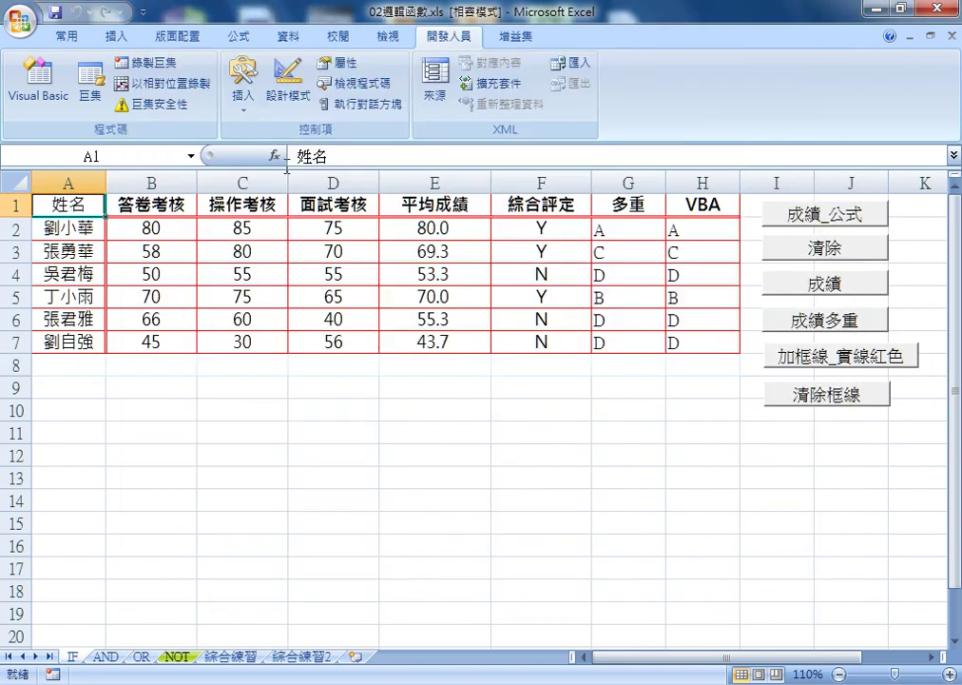
double_click(319, 152)
right_click(319, 152)
key(Escape)
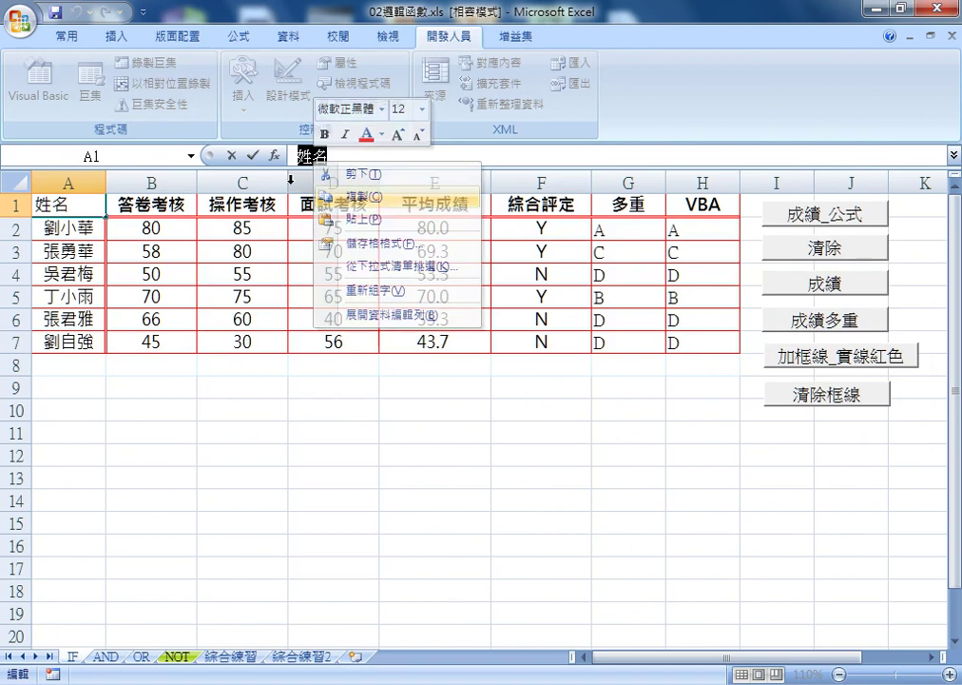
click(233, 155)
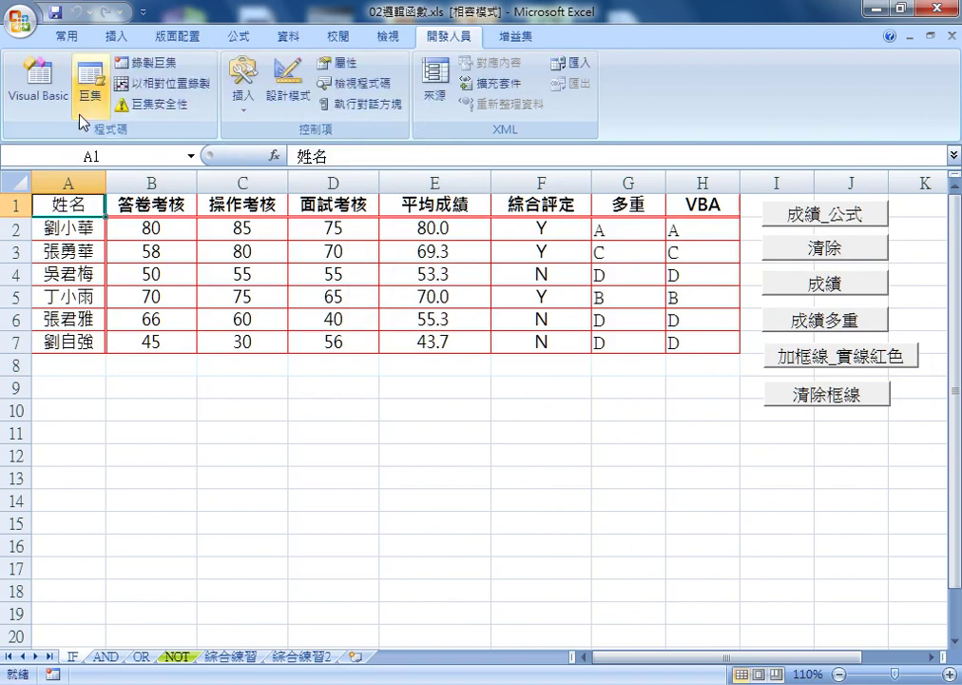
click(38, 80)
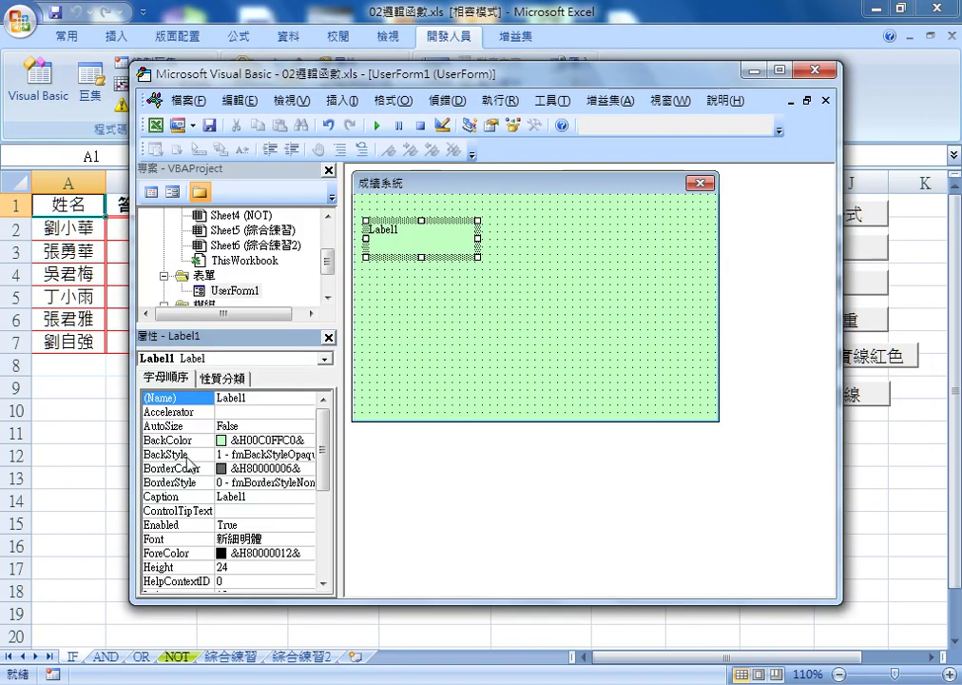
Change Label1's caption to 姓名
click(176, 499)
click(202, 498)
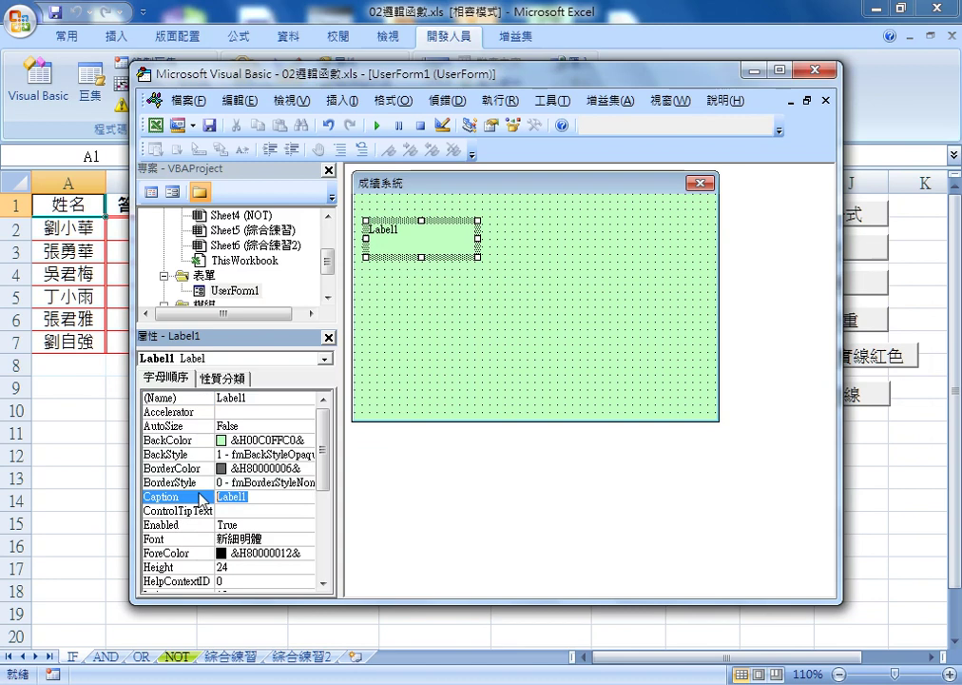
text(姓名)
key(Return)
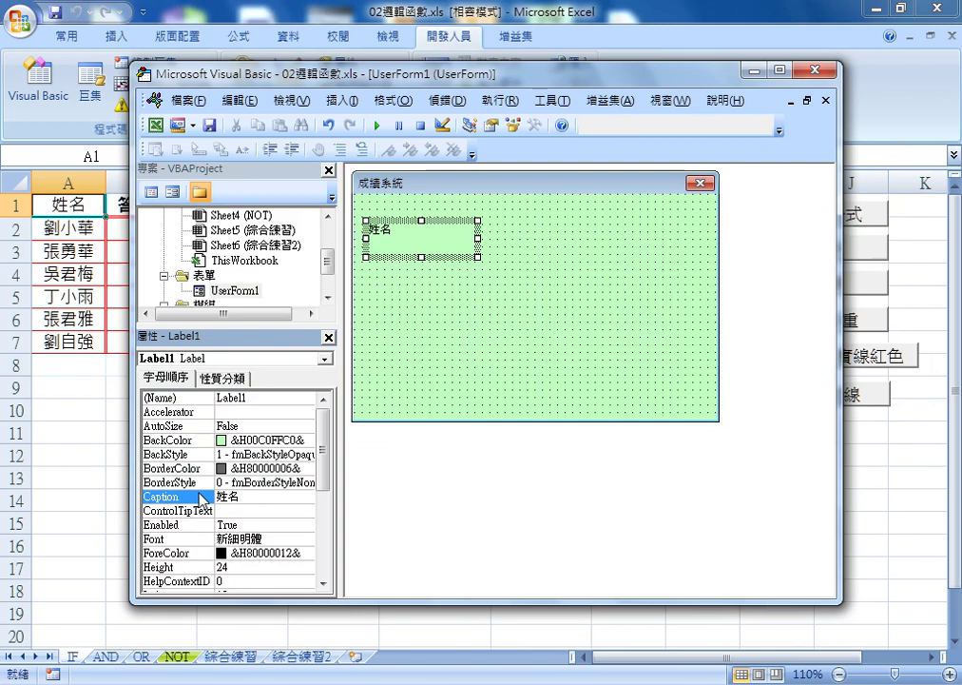
Set the label's font size to 16
click(155, 539)
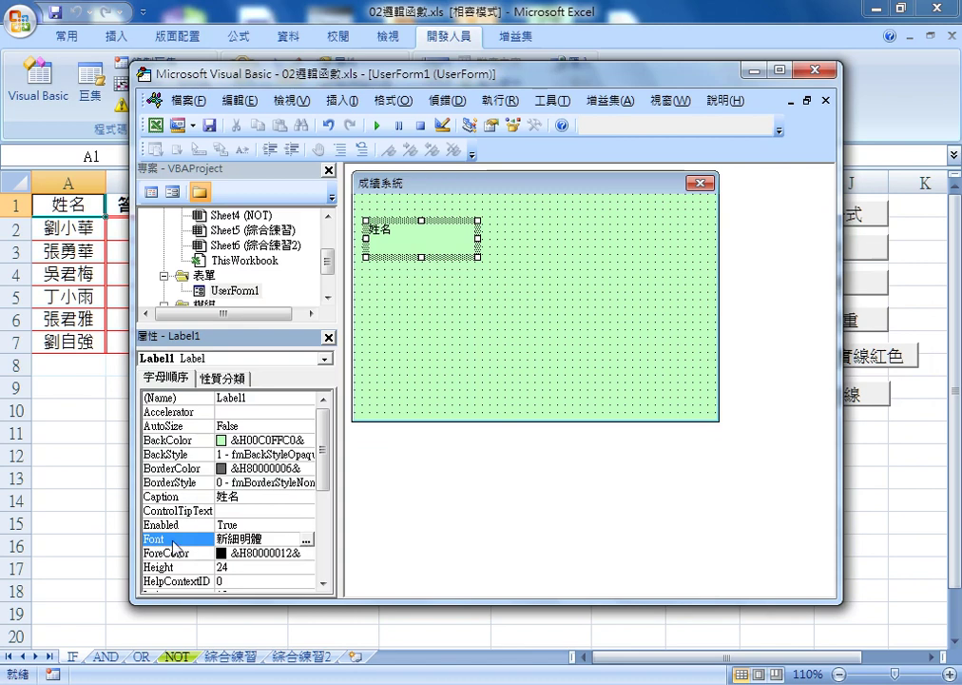
click(306, 539)
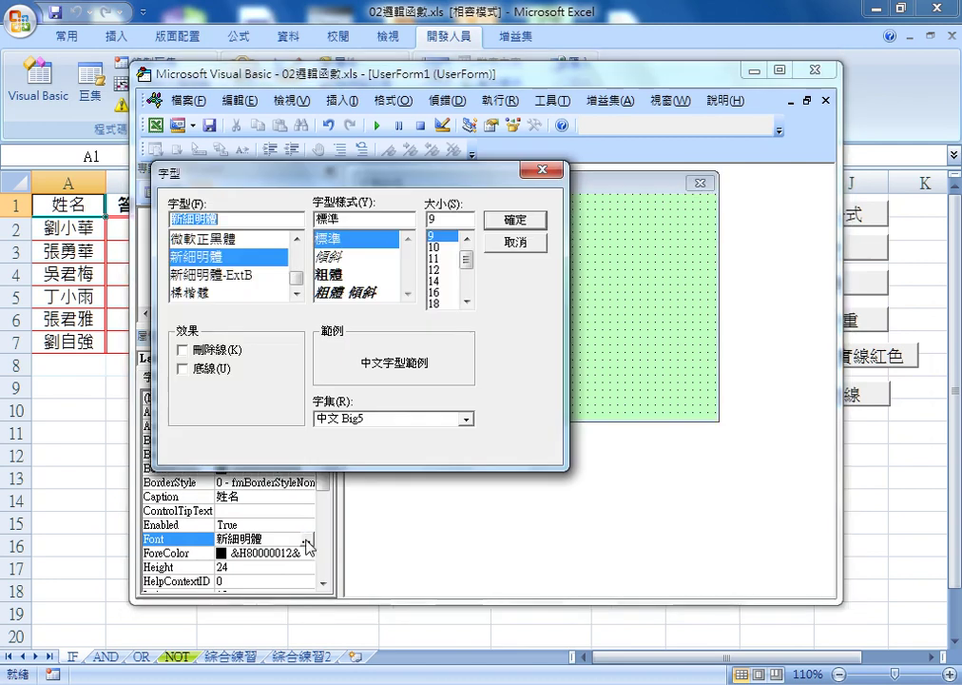
click(433, 292)
click(519, 220)
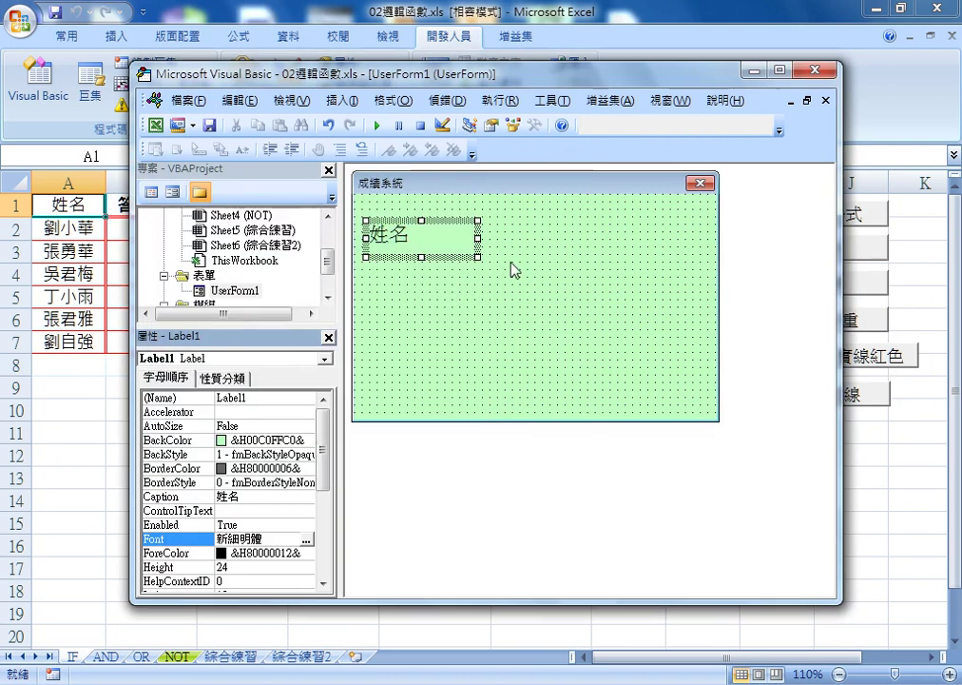
Shorten the 姓名 label and give it a light yellow BackColor
click(421, 253)
drag(422, 249, 466, 234)
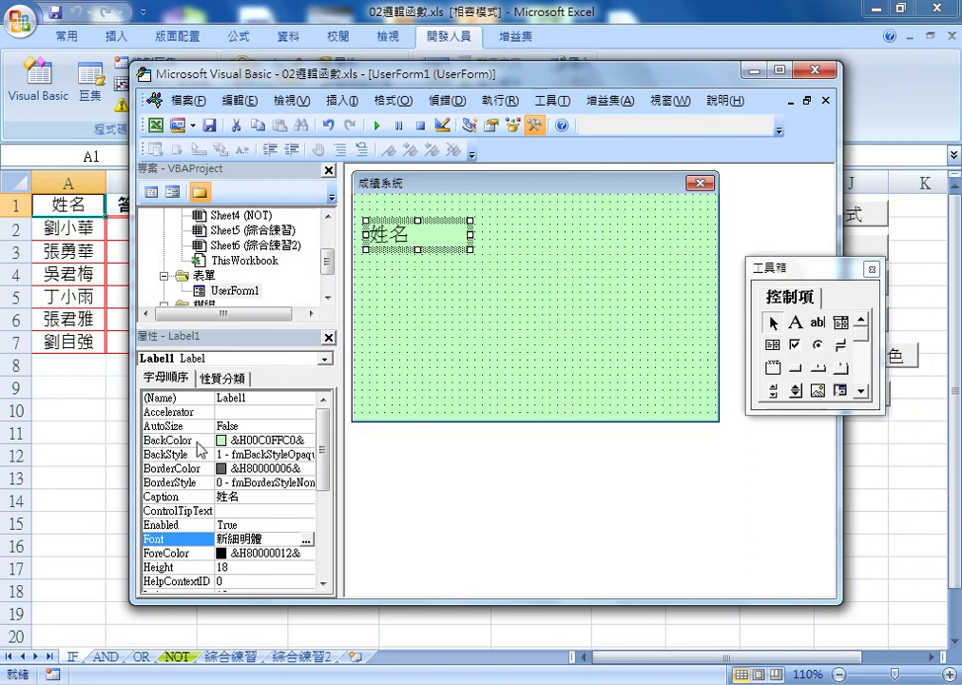
click(273, 439)
click(307, 441)
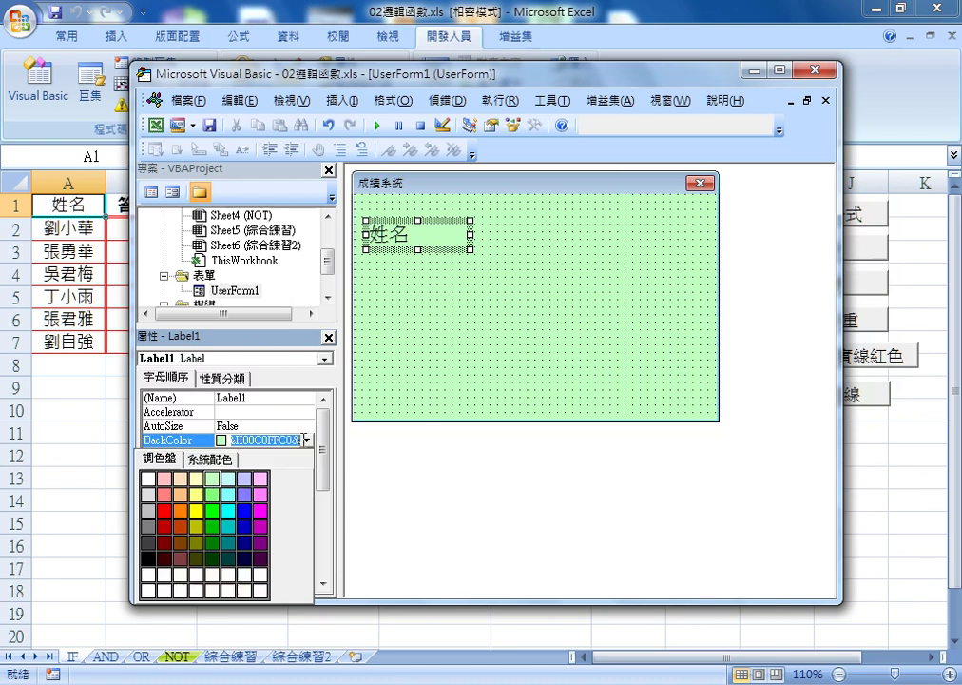
click(194, 476)
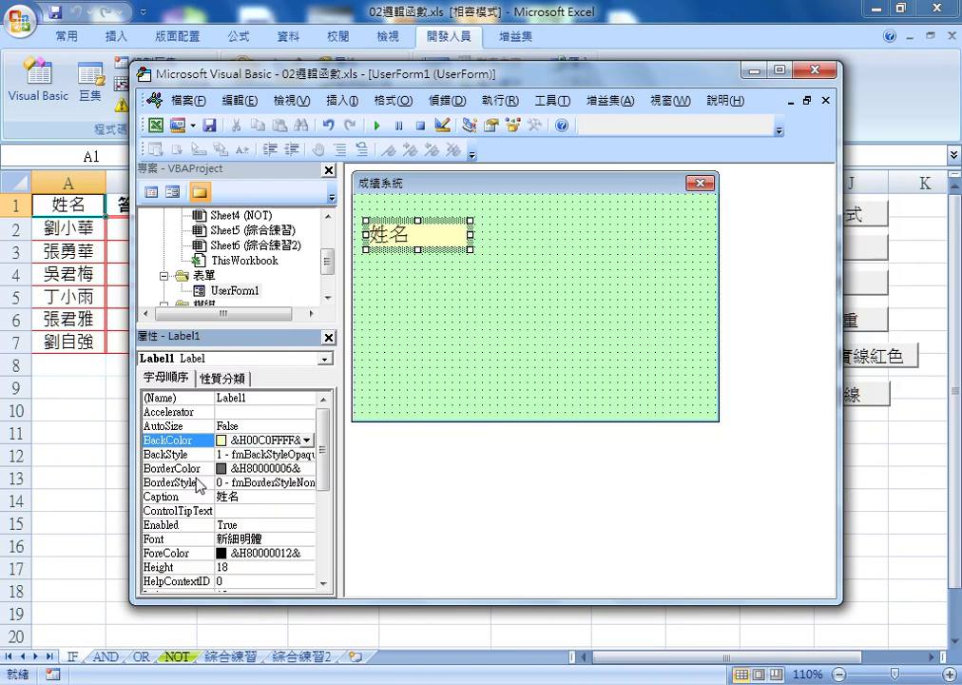
click(470, 236)
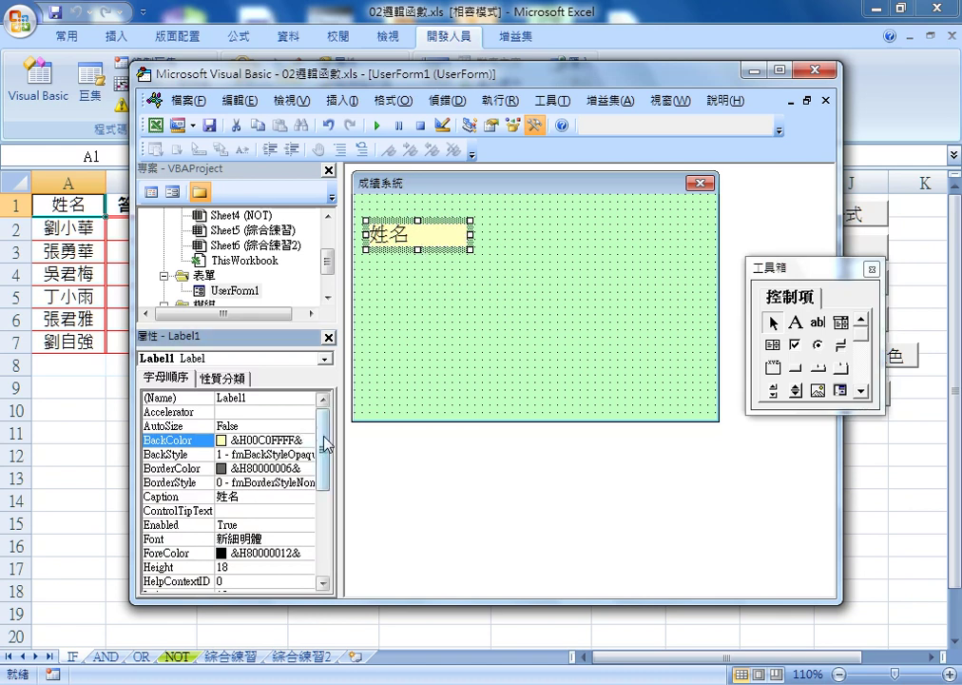
Set the label's TextAlign to 2 - fmTextAlignCenter
drag(326, 443, 323, 529)
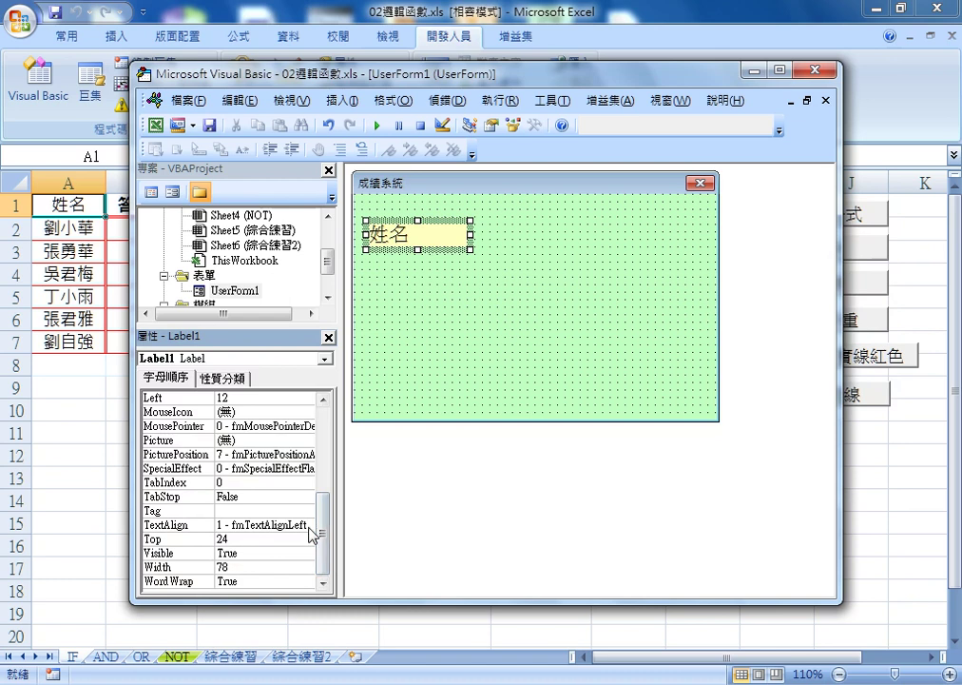
click(185, 529)
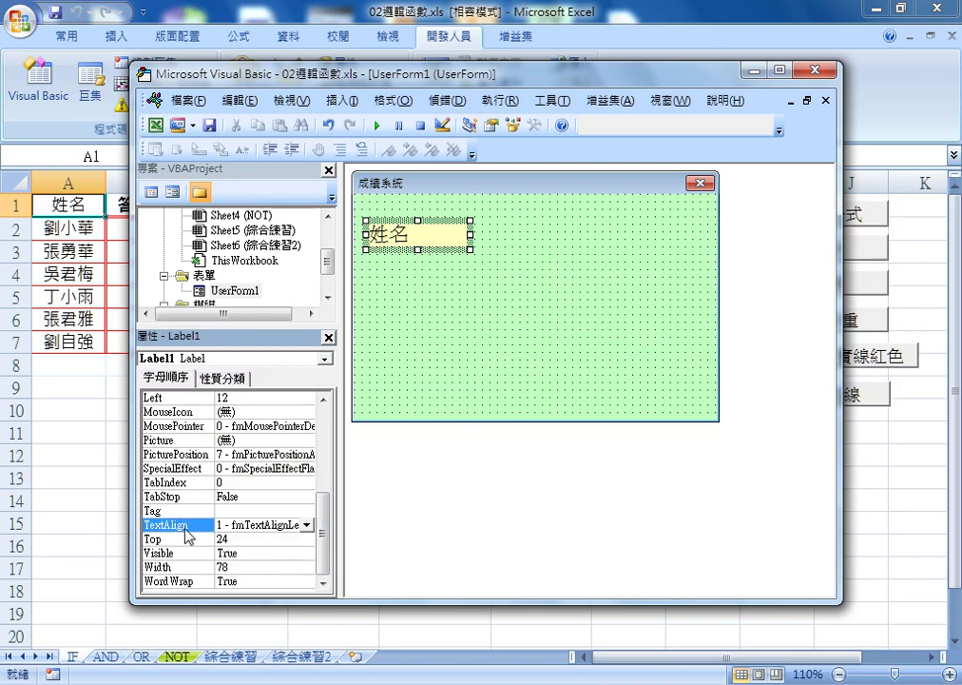
click(307, 524)
click(301, 550)
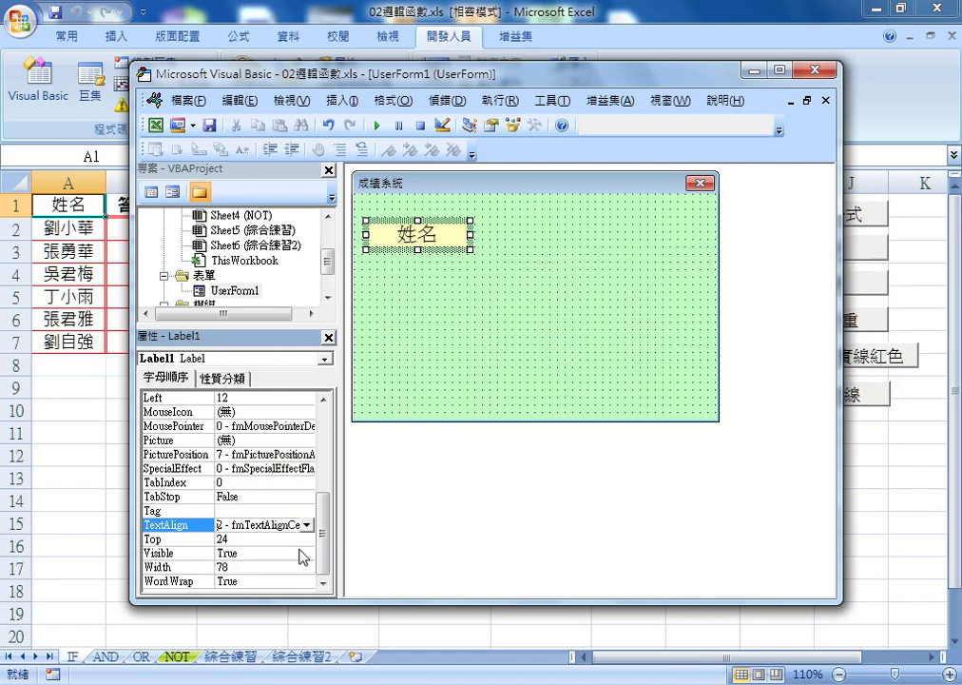
click(306, 525)
click(309, 526)
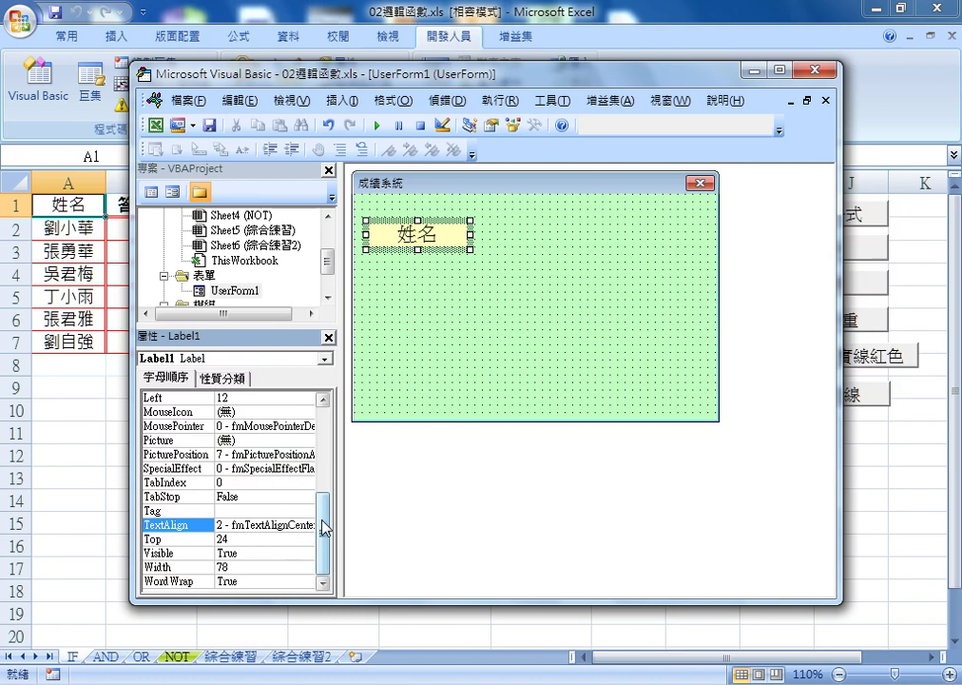
drag(320, 529, 329, 426)
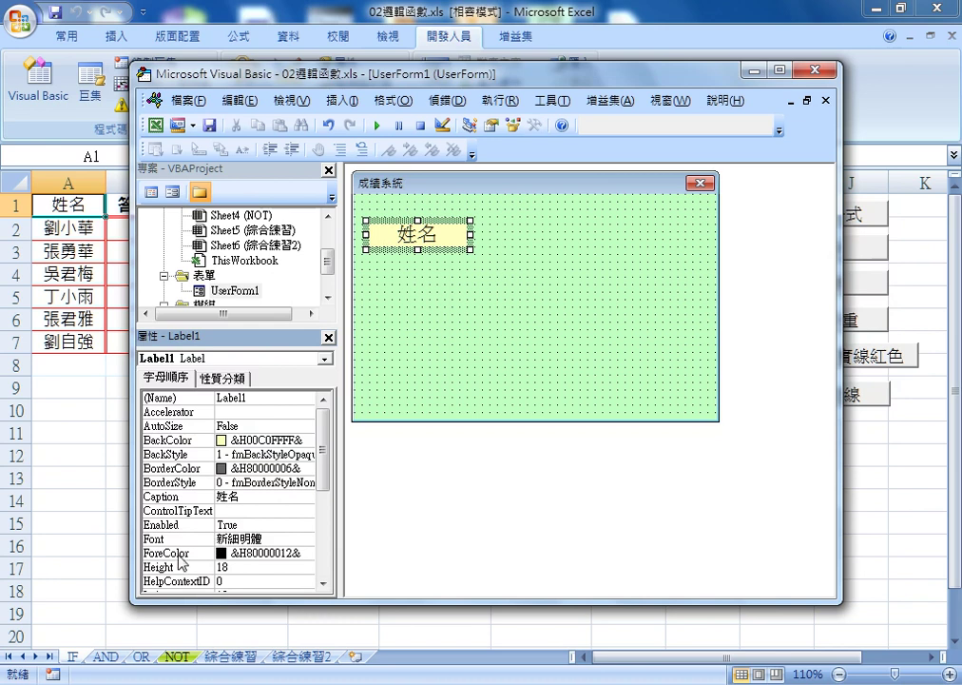
click(173, 561)
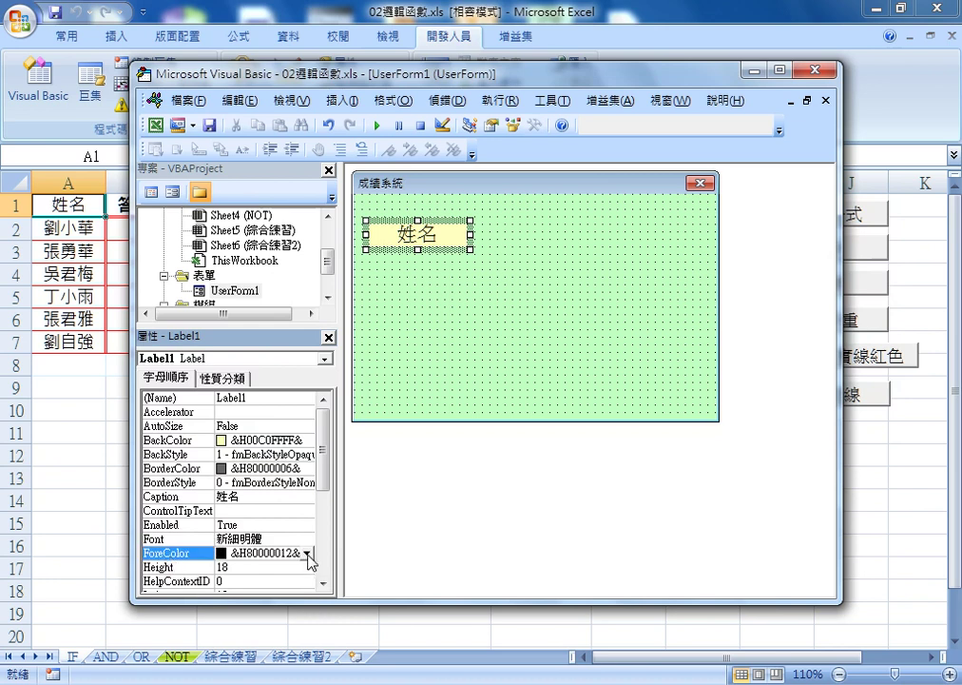
Set the 姓名 label's ForeColor to red from the palette, then select the form
click(306, 552)
click(160, 573)
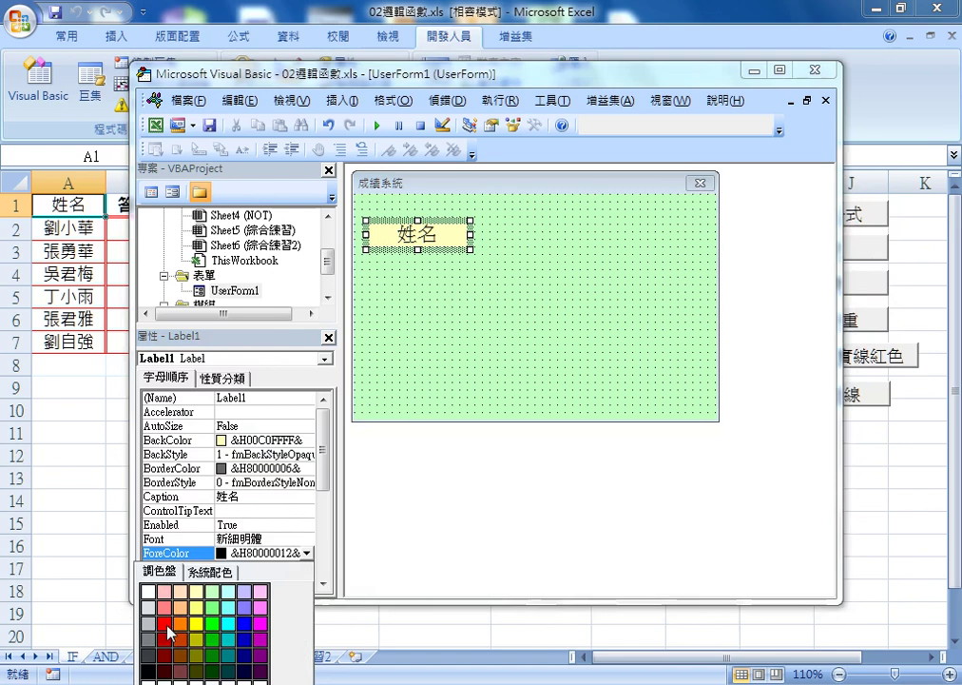
click(165, 624)
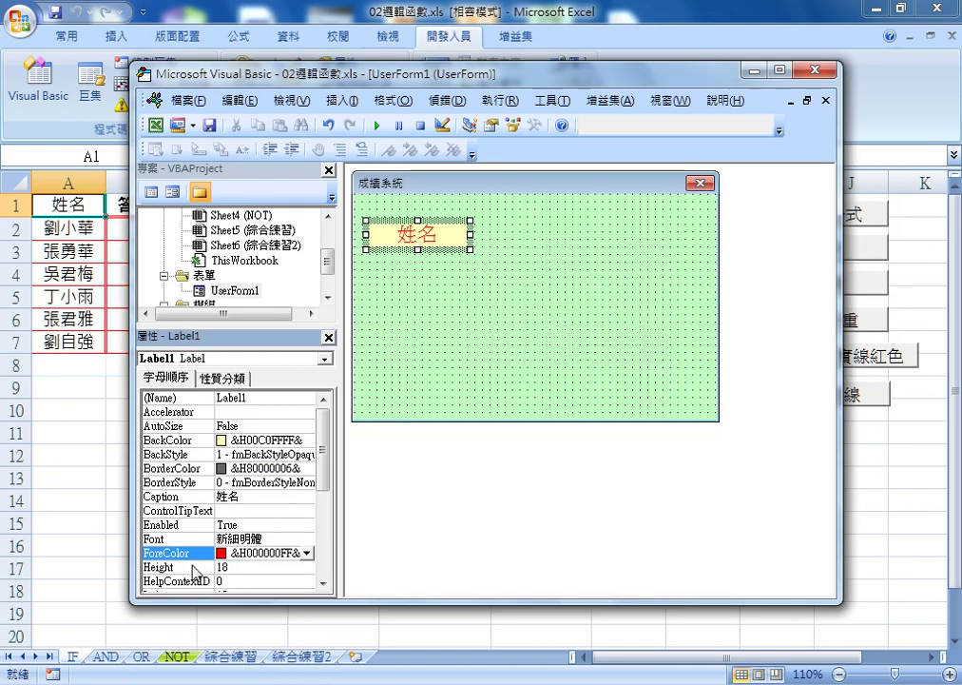
click(484, 310)
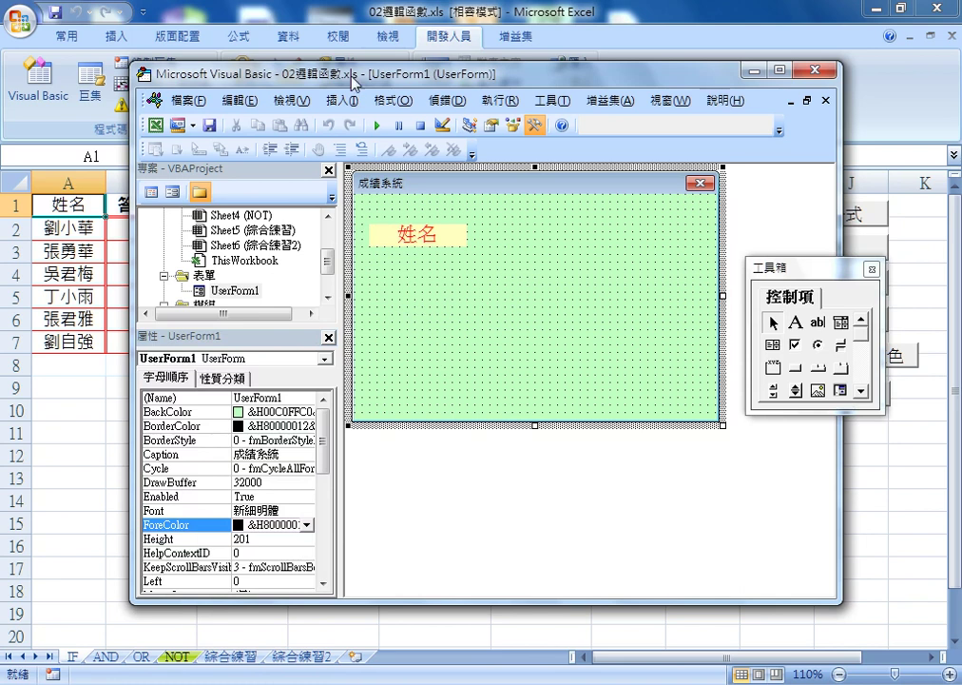
Ctrl-drag the 姓名 label to make three copies stacked down the form
drag(277, 70, 275, 258)
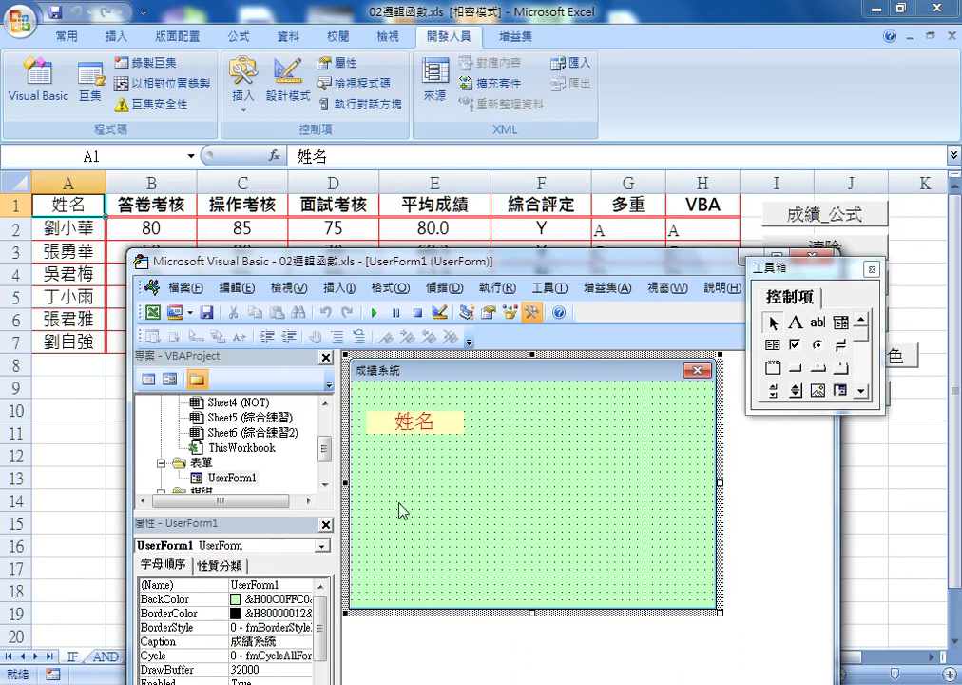
click(438, 426)
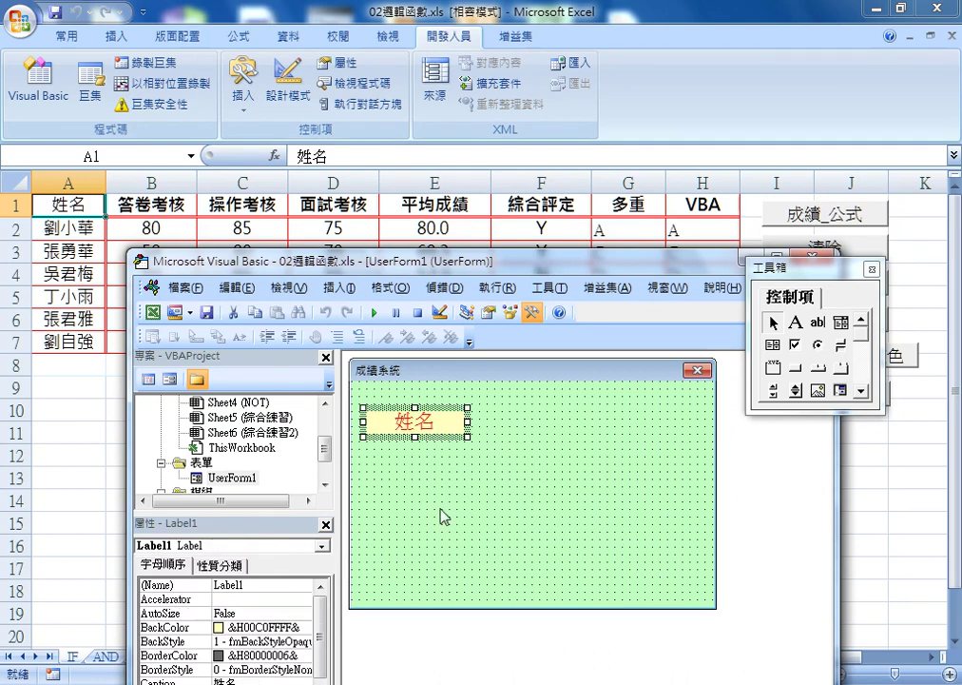
right_click(442, 425)
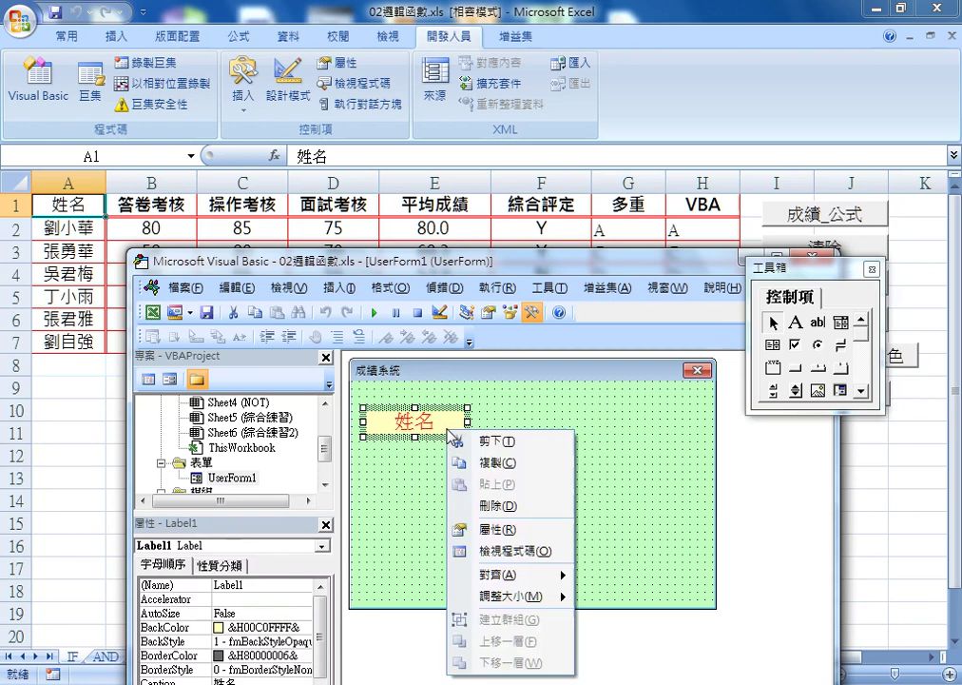
click(391, 476)
drag(433, 435, 435, 474)
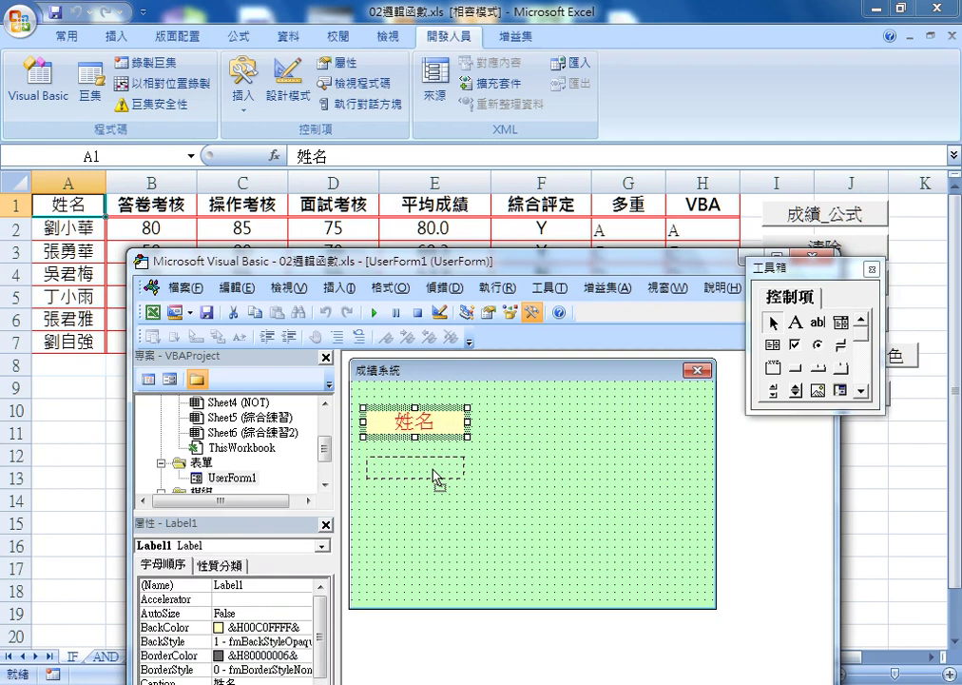
drag(433, 473, 435, 473)
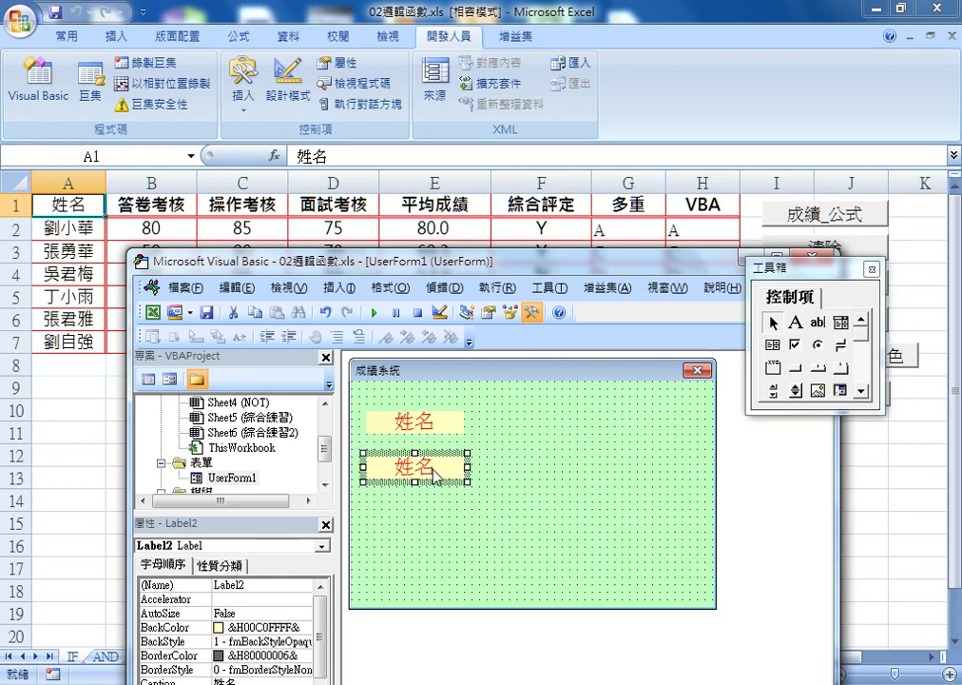
drag(436, 473, 442, 563)
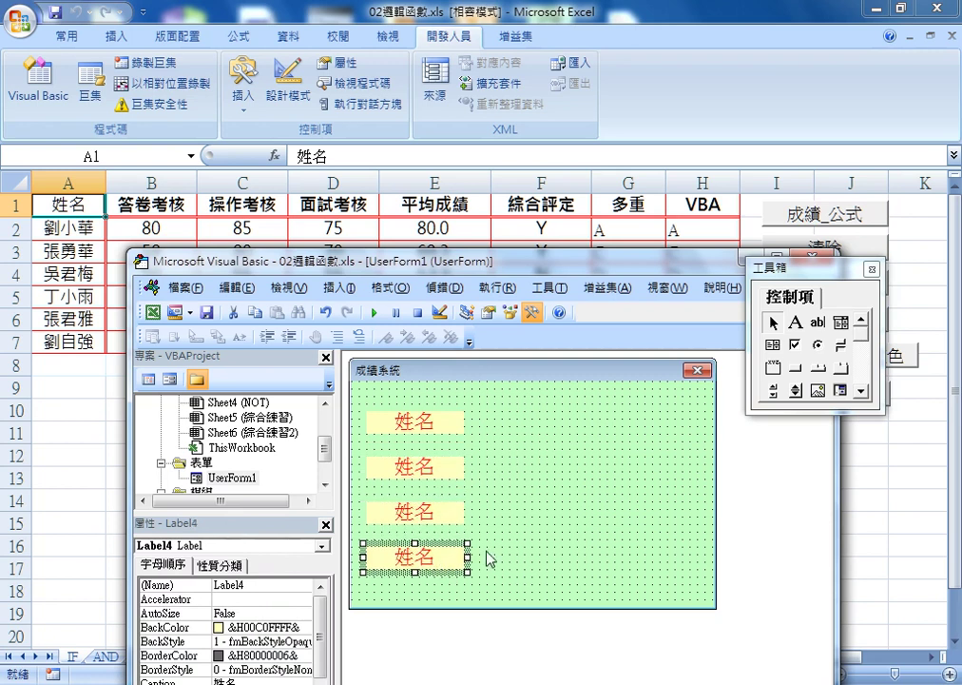
click(505, 537)
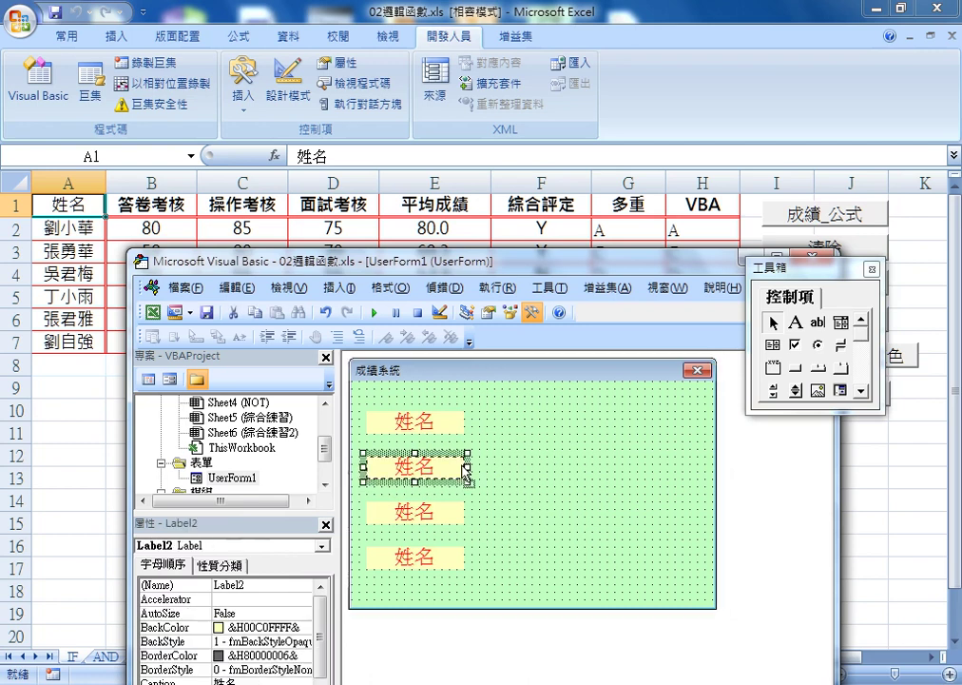
Nudge the three copies into line and rubber-band select all four labels
drag(418, 466, 423, 472)
drag(442, 517, 434, 515)
drag(402, 561, 409, 561)
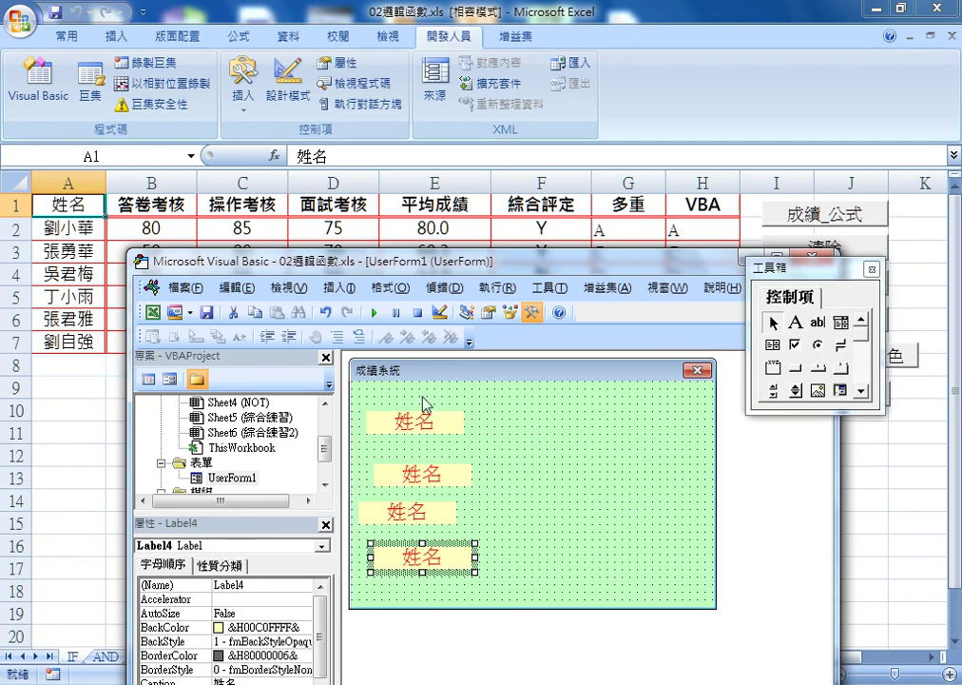
drag(423, 399, 425, 591)
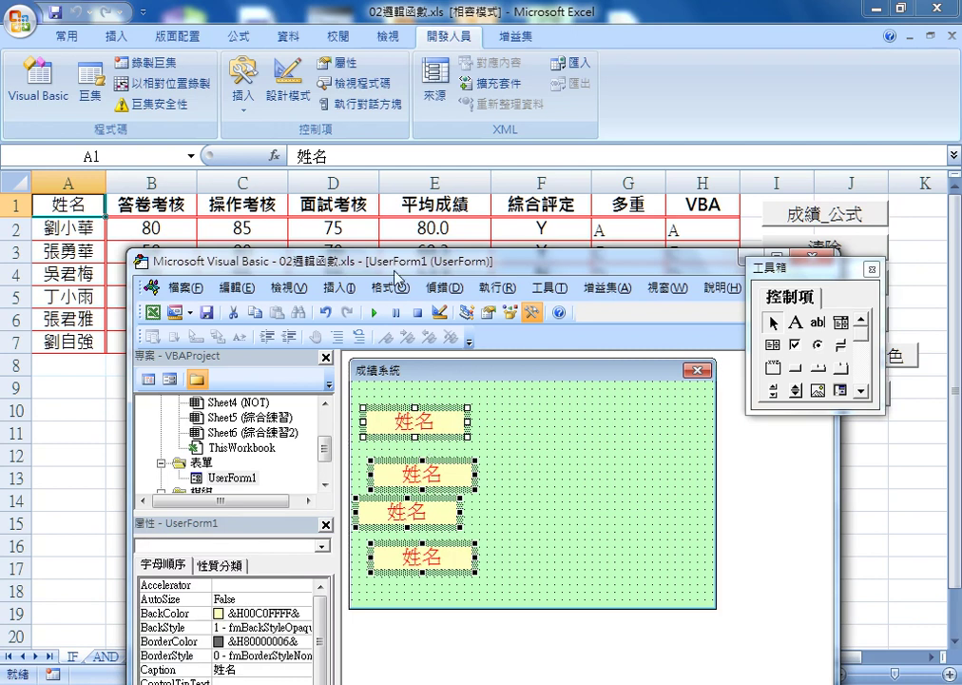
Align the four 姓名 labels on their left edges
drag(395, 253, 377, 120)
click(372, 154)
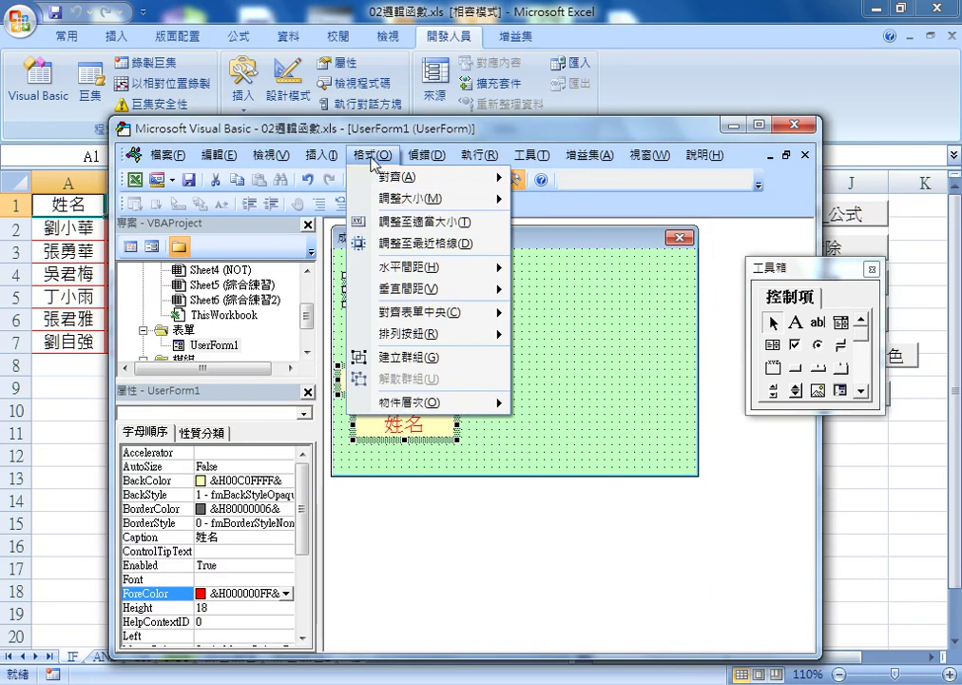
mouse_move(380, 183)
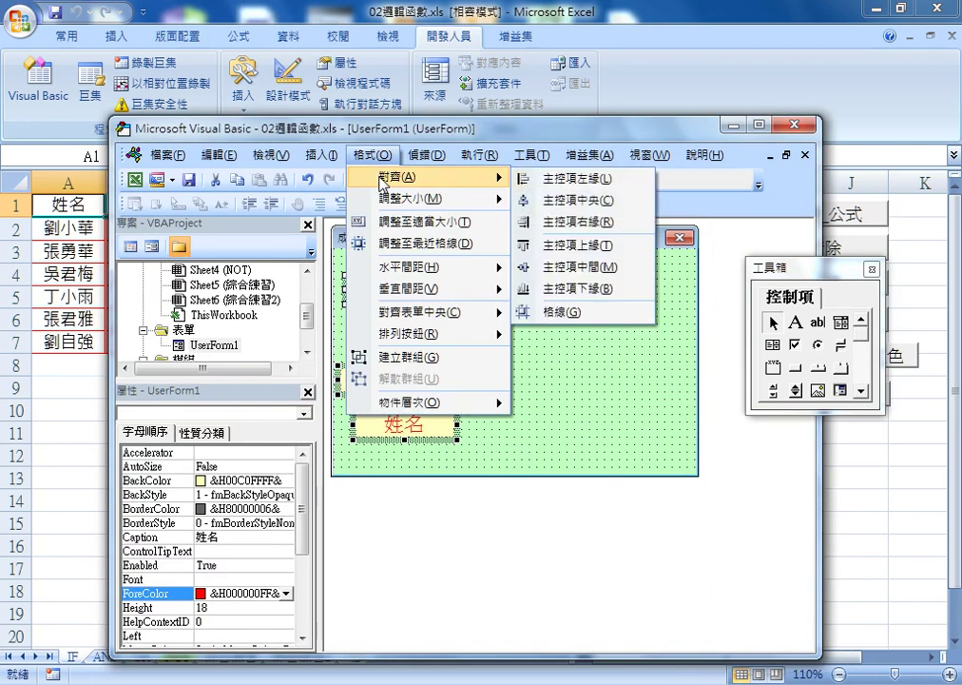
click(307, 135)
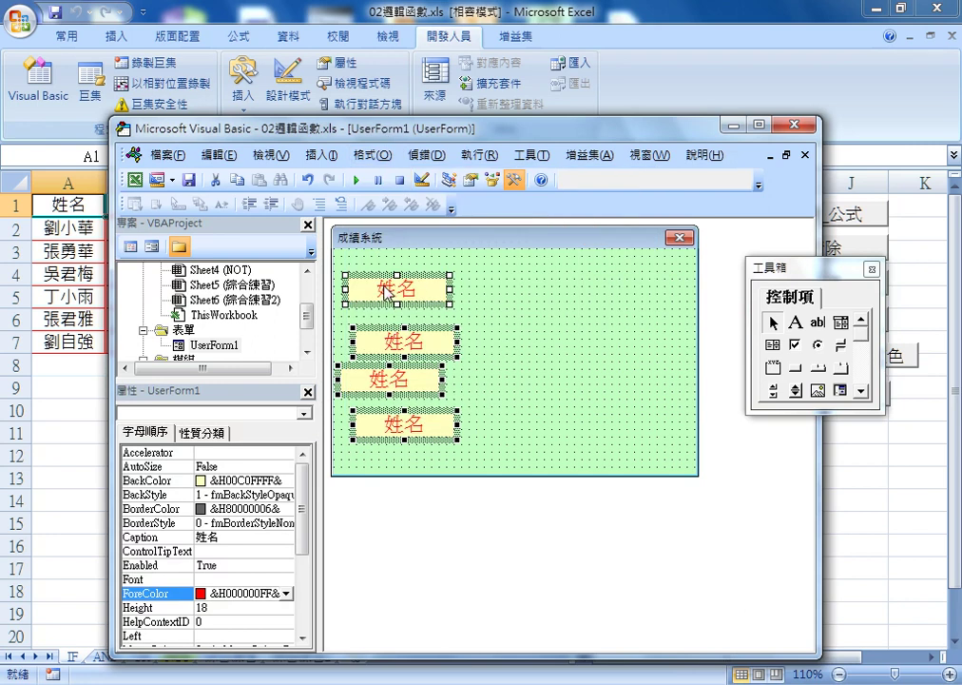
click(375, 156)
mouse_move(409, 176)
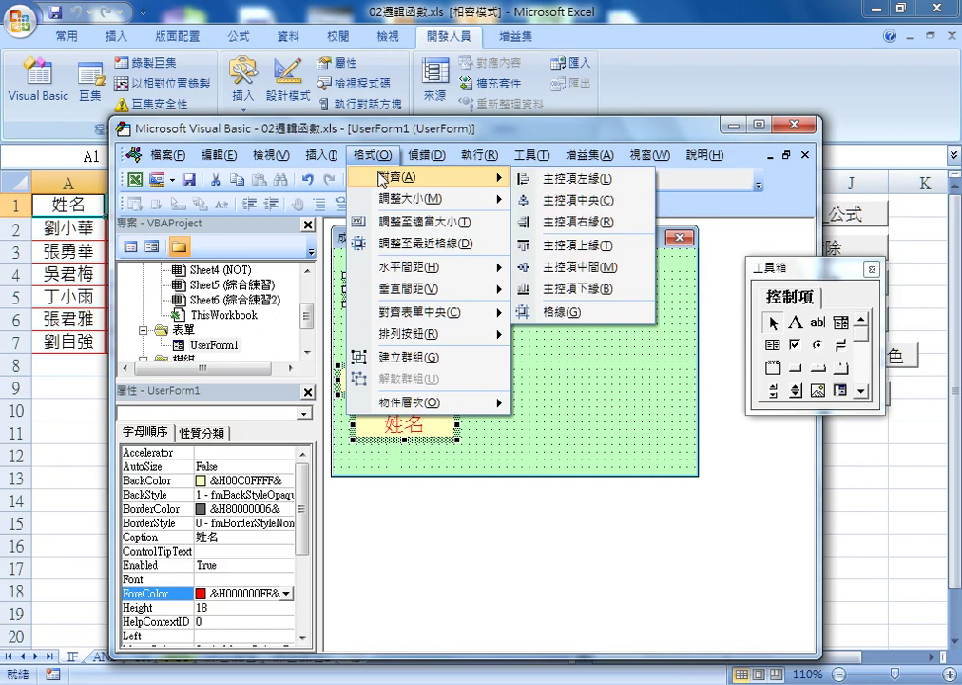
click(570, 181)
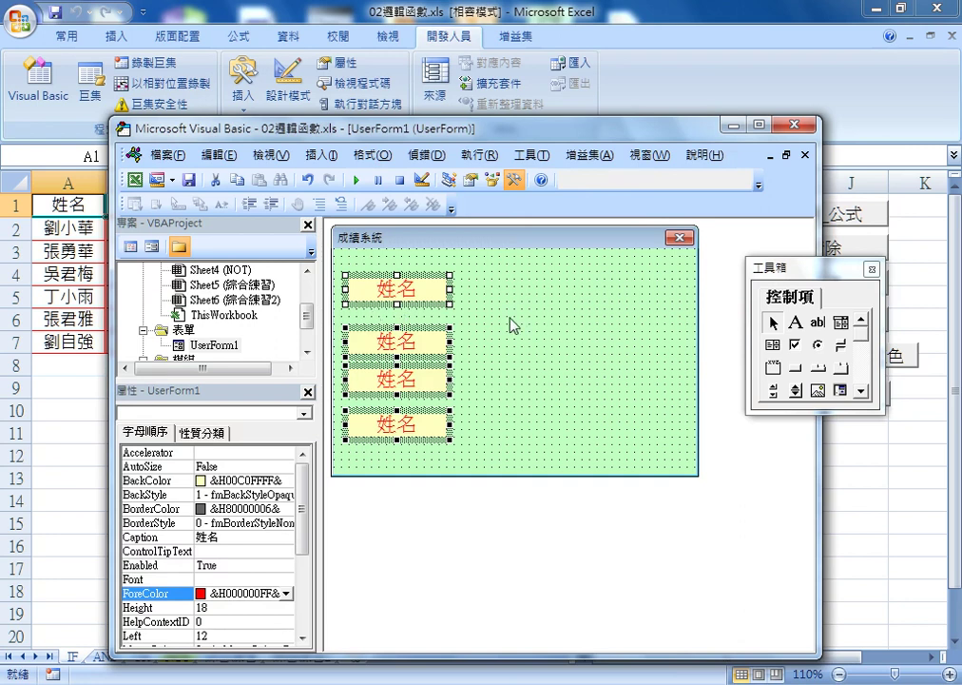
Make the labels' vertical spacing equal, then select the second label
click(370, 155)
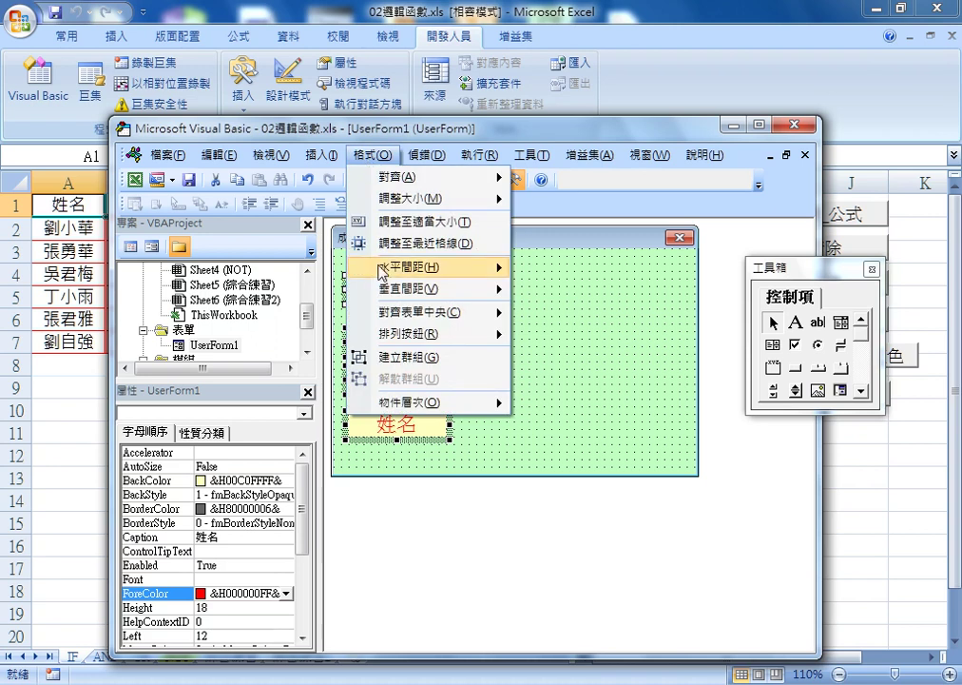
mouse_move(384, 292)
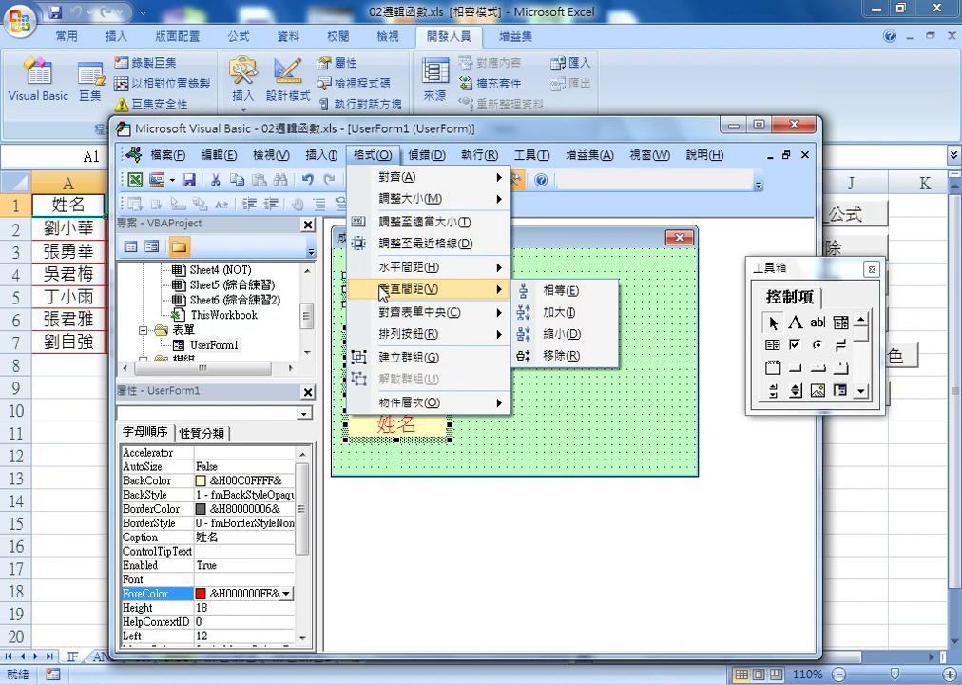
click(560, 299)
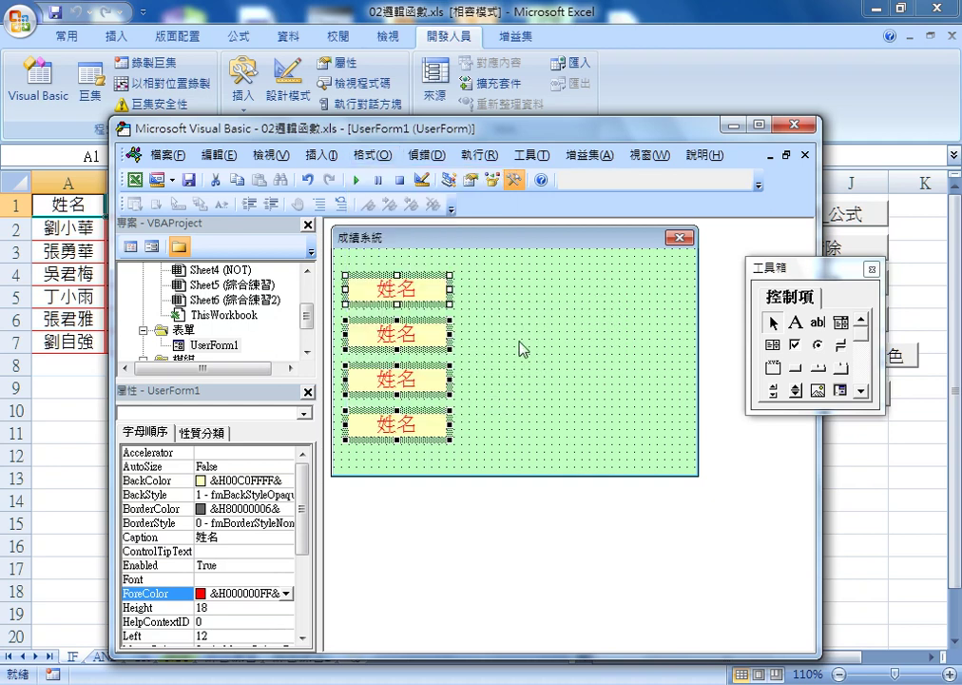
click(459, 345)
click(424, 339)
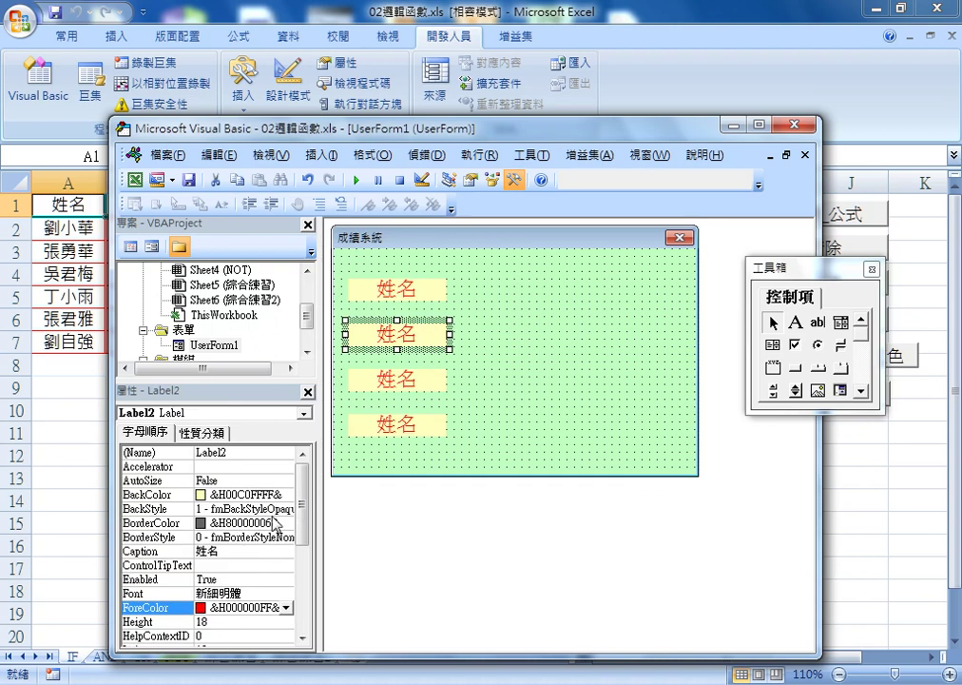
Copy the 答卷考核 header text from worksheet cell B1
click(304, 463)
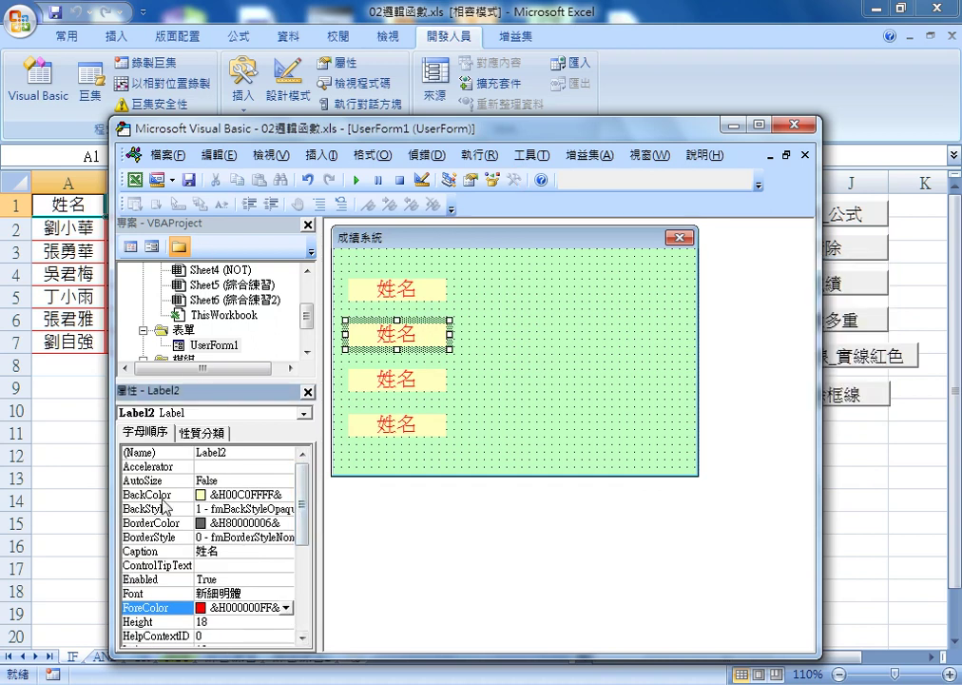
click(143, 551)
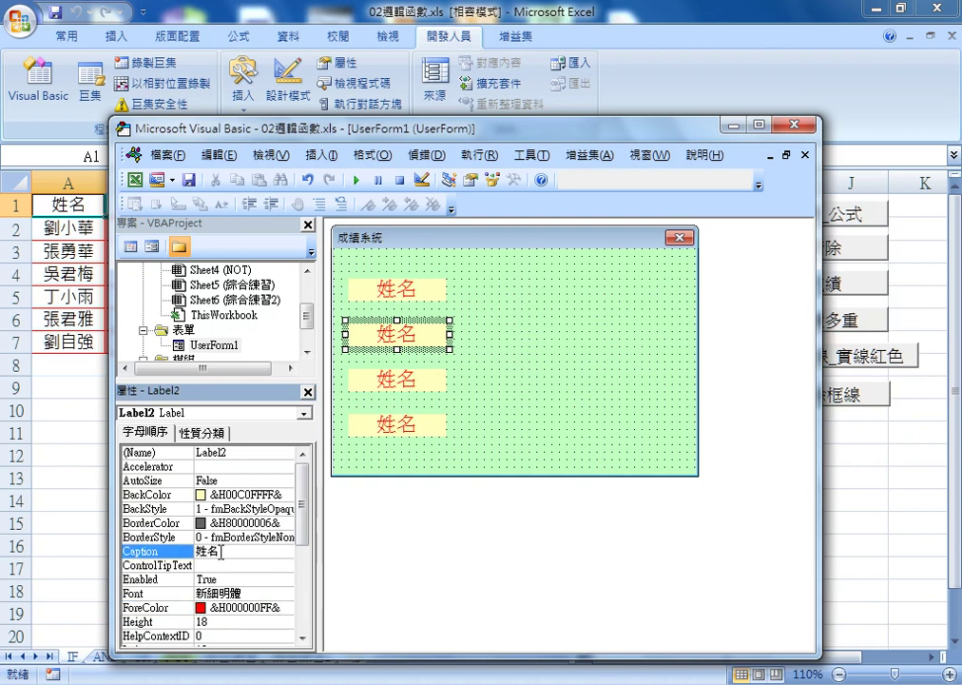
click(62, 341)
click(152, 204)
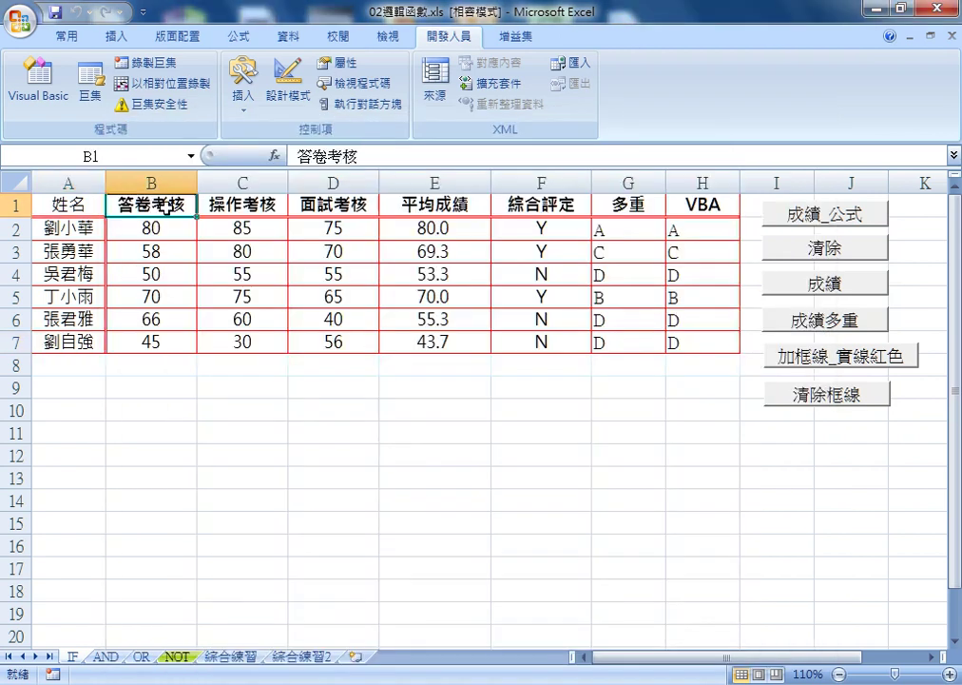
double_click(292, 155)
right_click(302, 155)
click(343, 187)
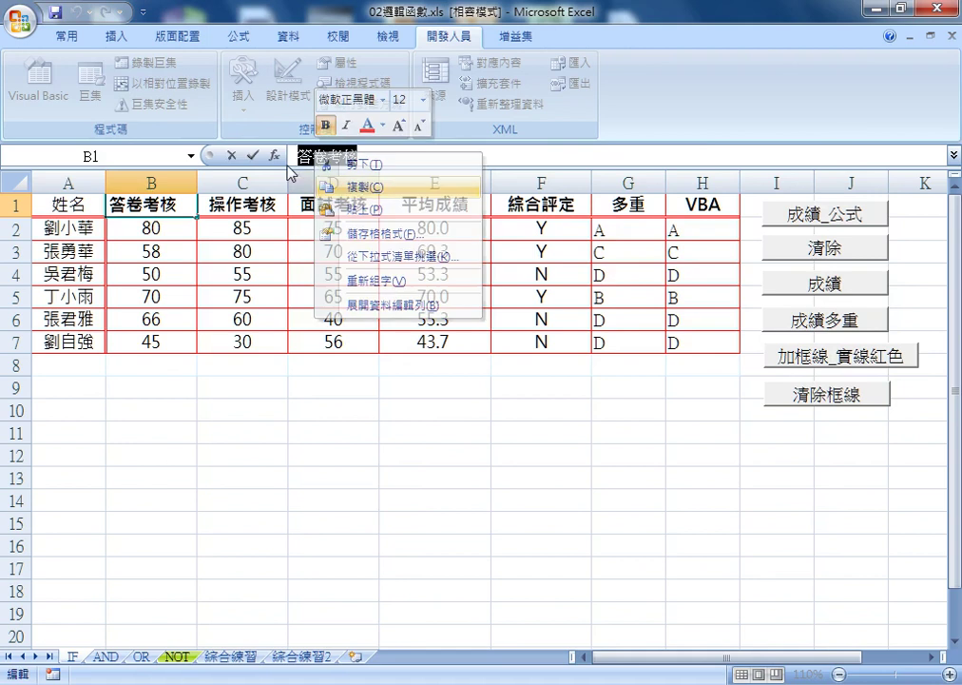
click(232, 155)
Paste 答卷考核 as Label2's Caption, replacing 姓名
click(38, 85)
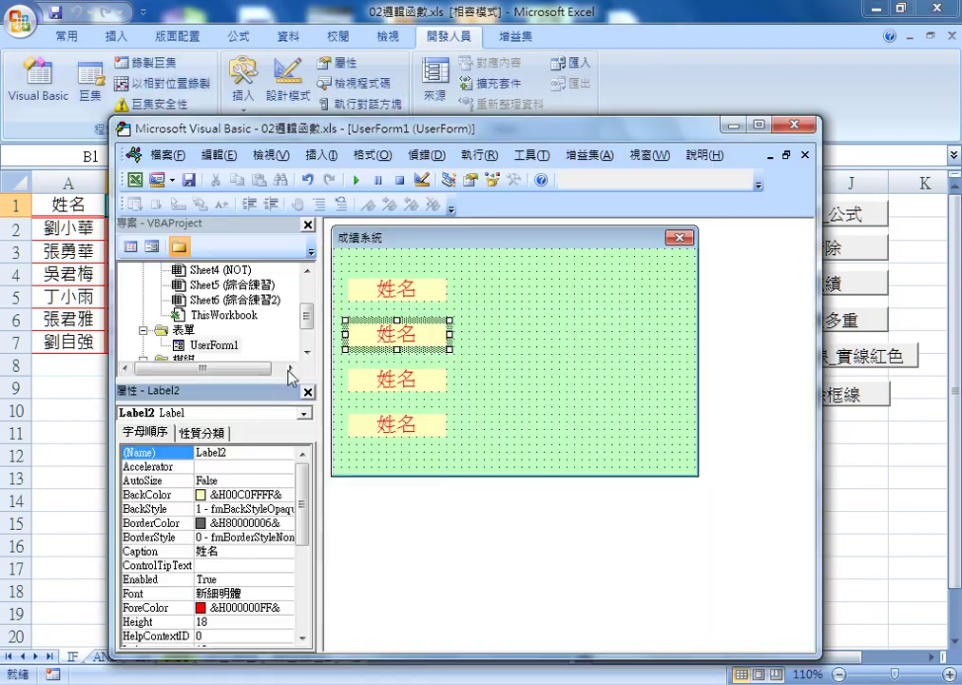
click(205, 549)
drag(220, 551, 208, 550)
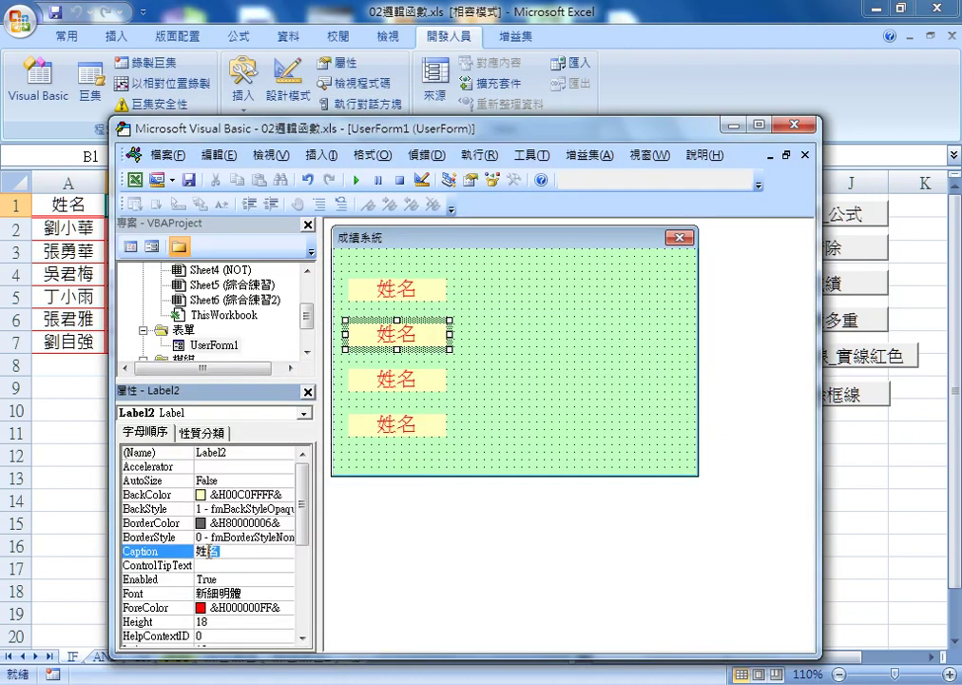
double_click(209, 551)
right_click(209, 552)
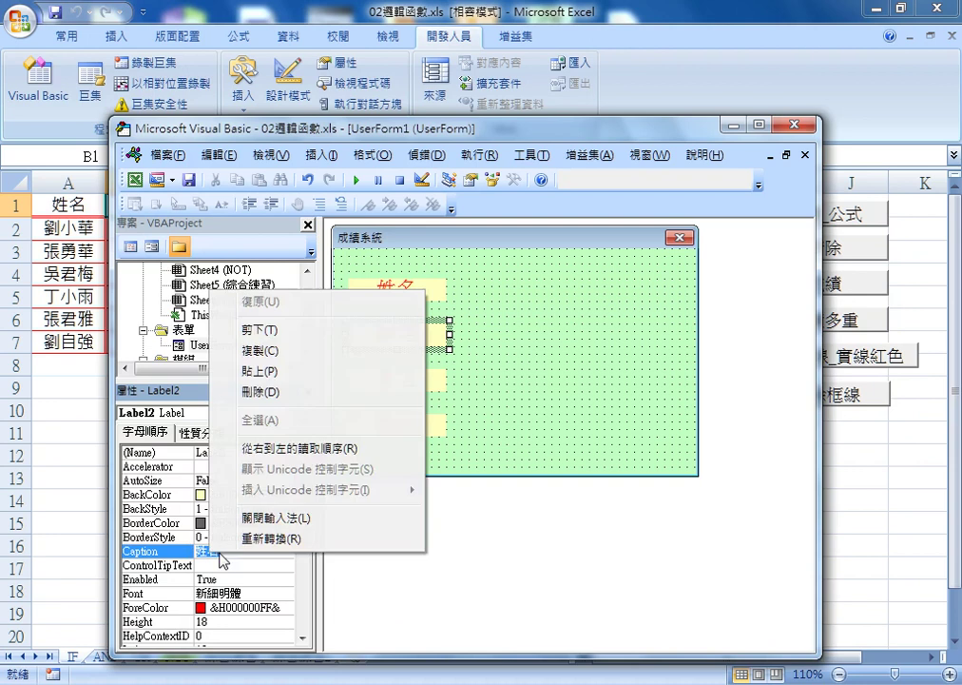
click(288, 372)
key(Return)
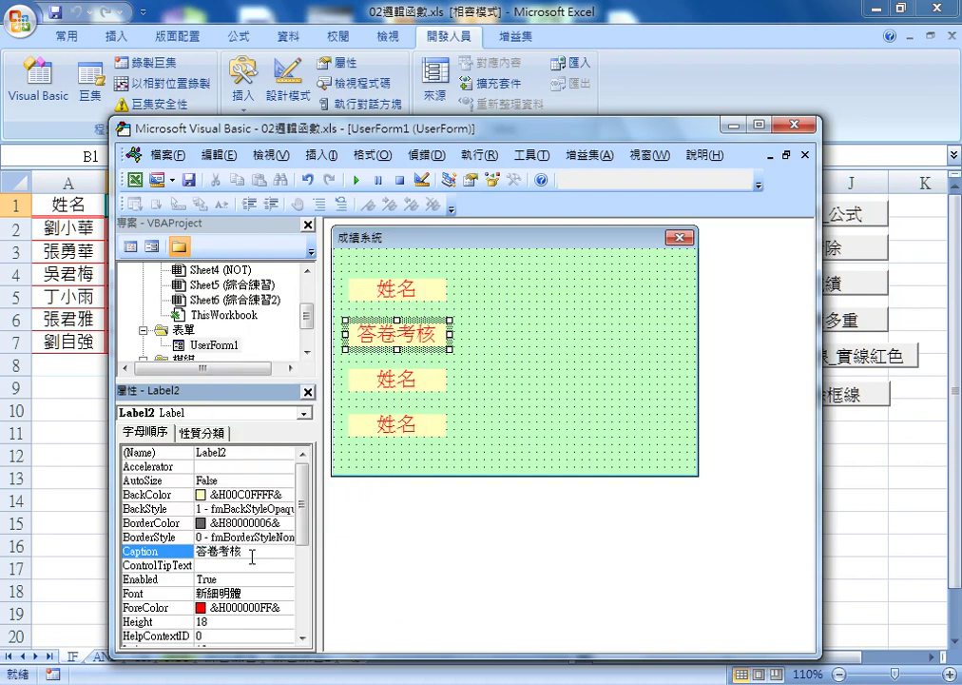
click(523, 333)
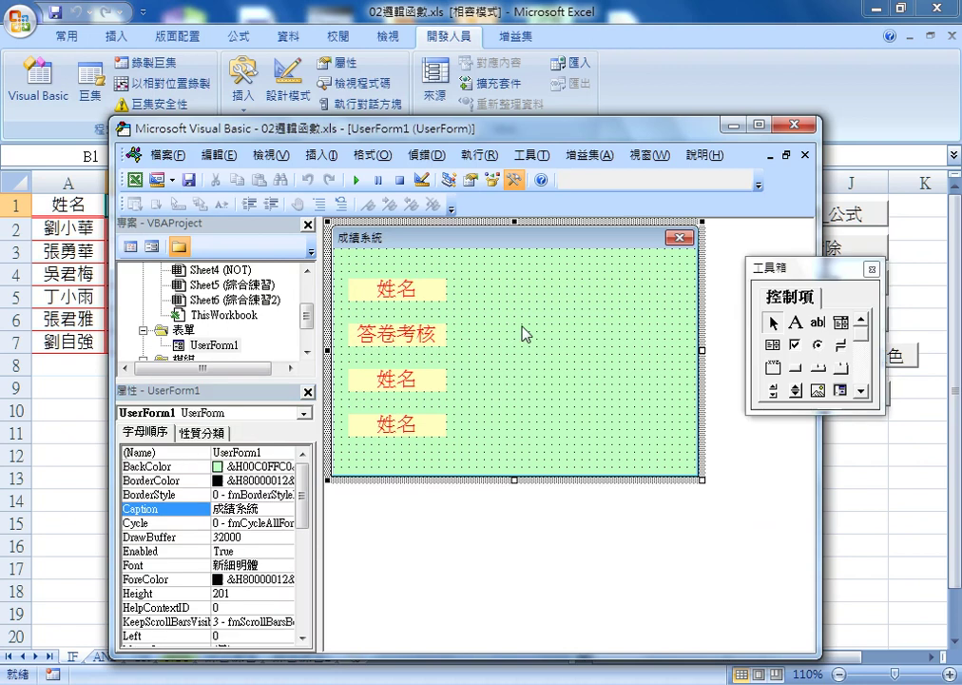
Draw TextBox1 to the right of the first 姓名 label
click(818, 324)
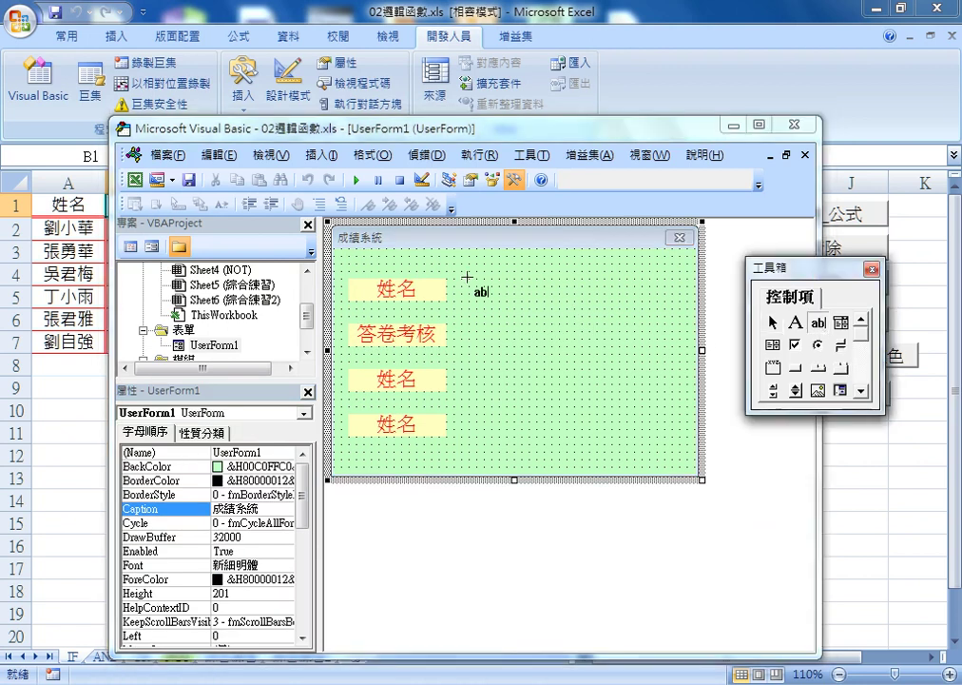
drag(467, 276, 592, 308)
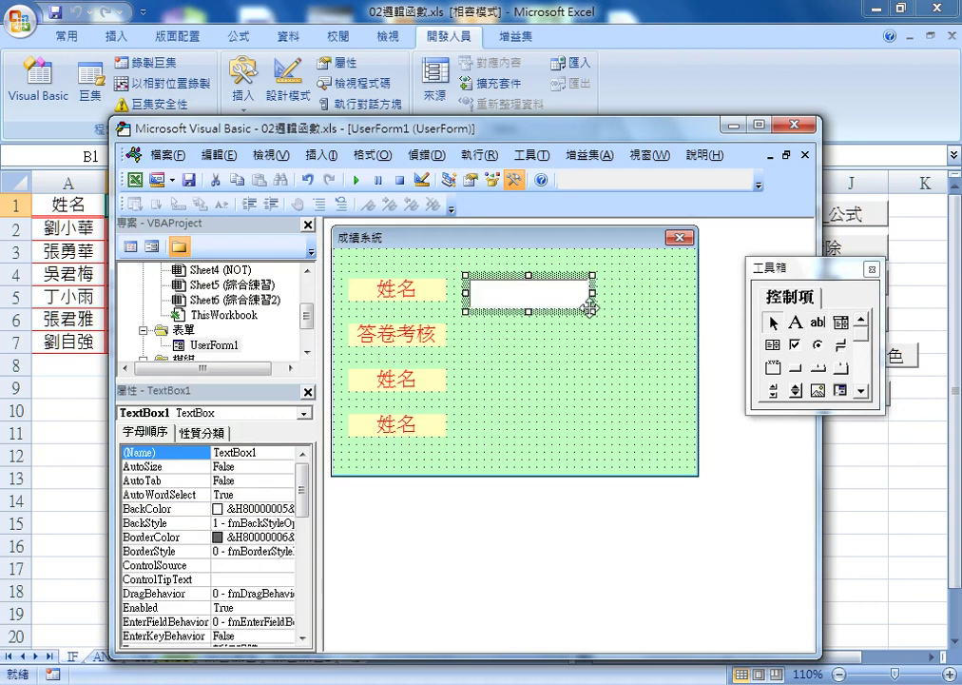
click(554, 349)
click(526, 303)
drag(528, 311, 529, 296)
drag(529, 296, 529, 296)
click(580, 329)
click(529, 302)
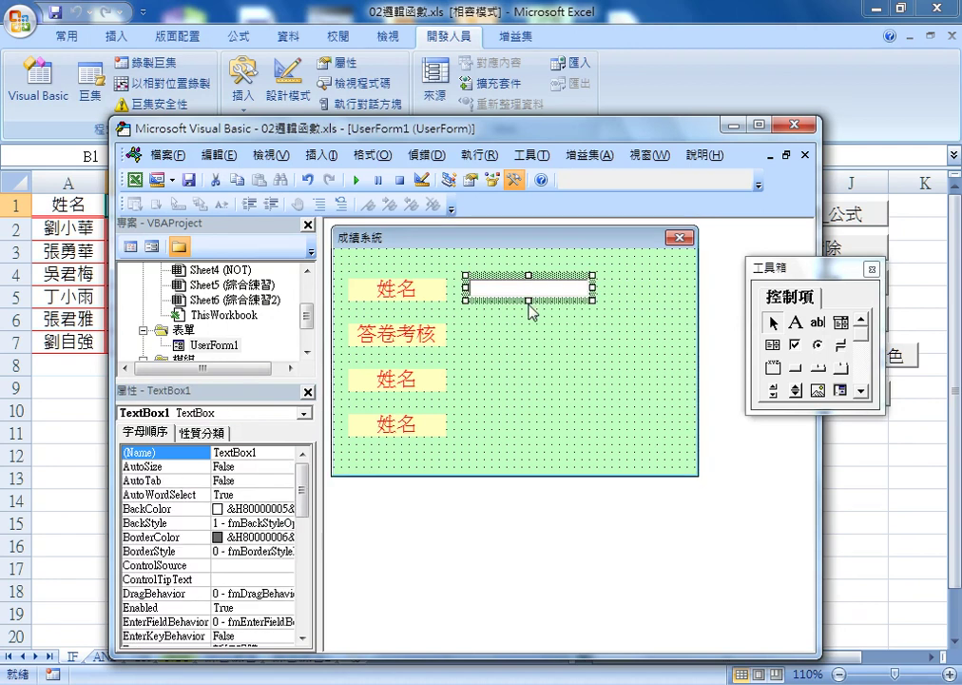
key(ctrl+z)
Move TextBox1 left against the label and widen it slightly
drag(532, 297, 517, 296)
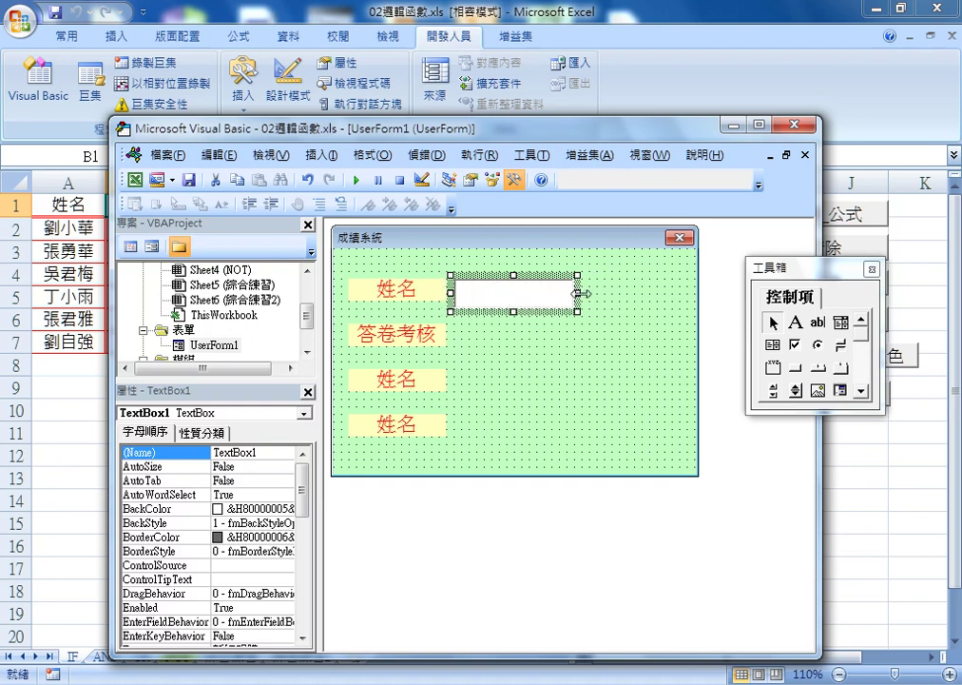
drag(585, 294, 592, 294)
click(609, 333)
click(541, 302)
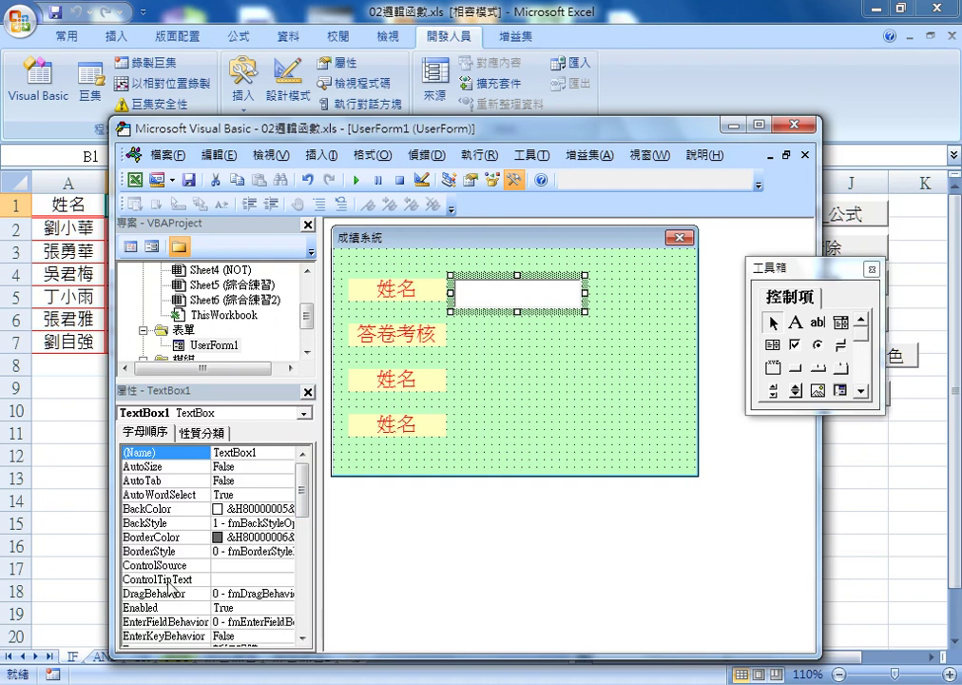
drag(303, 485, 303, 514)
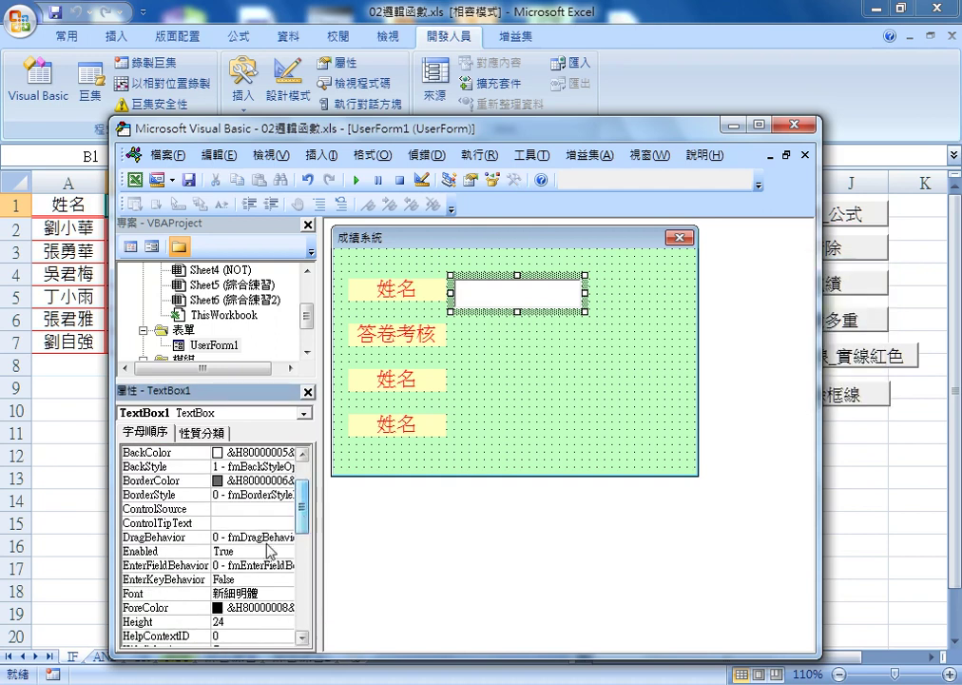
Set TextBox1's font size to 16
click(249, 592)
click(287, 593)
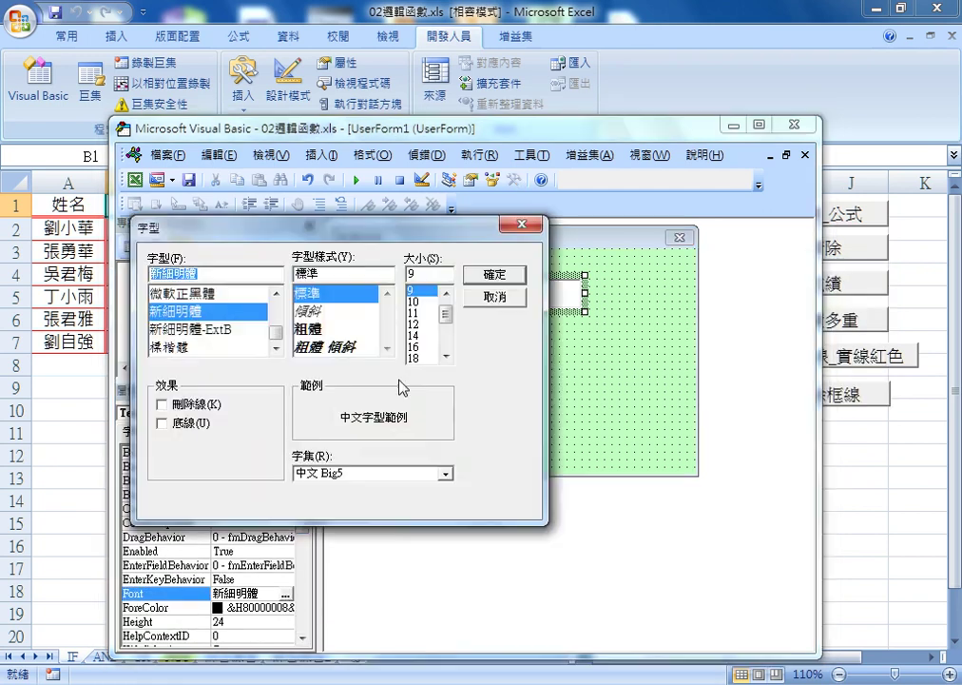
click(420, 347)
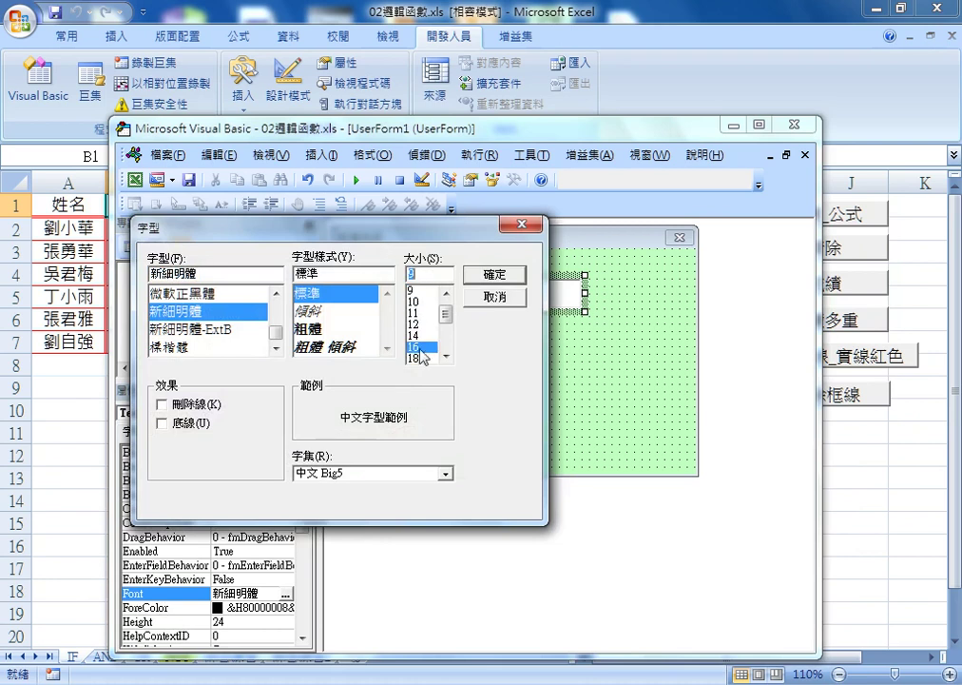
click(502, 276)
Ctrl-drag copies of TextBox1 beside the other three labels
click(516, 318)
mouse_move(522, 308)
mouse_down()
mouse_move(530, 440)
mouse_move(523, 436)
mouse_up()
click(617, 443)
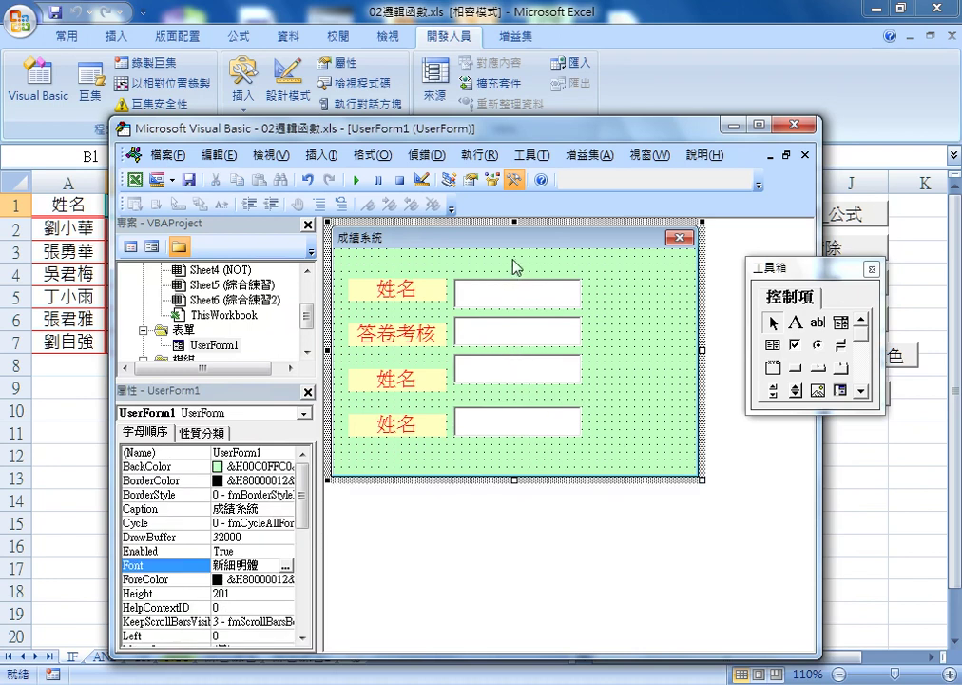
Make the vertical spacing of the four text boxes equal, then widen the form slightly
drag(514, 259, 519, 465)
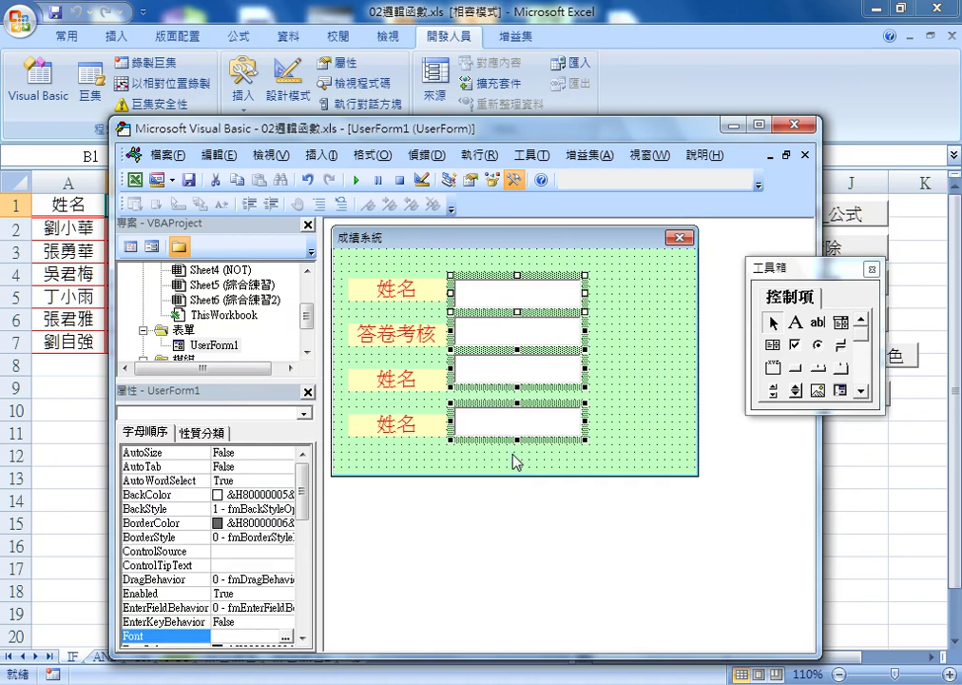
click(373, 155)
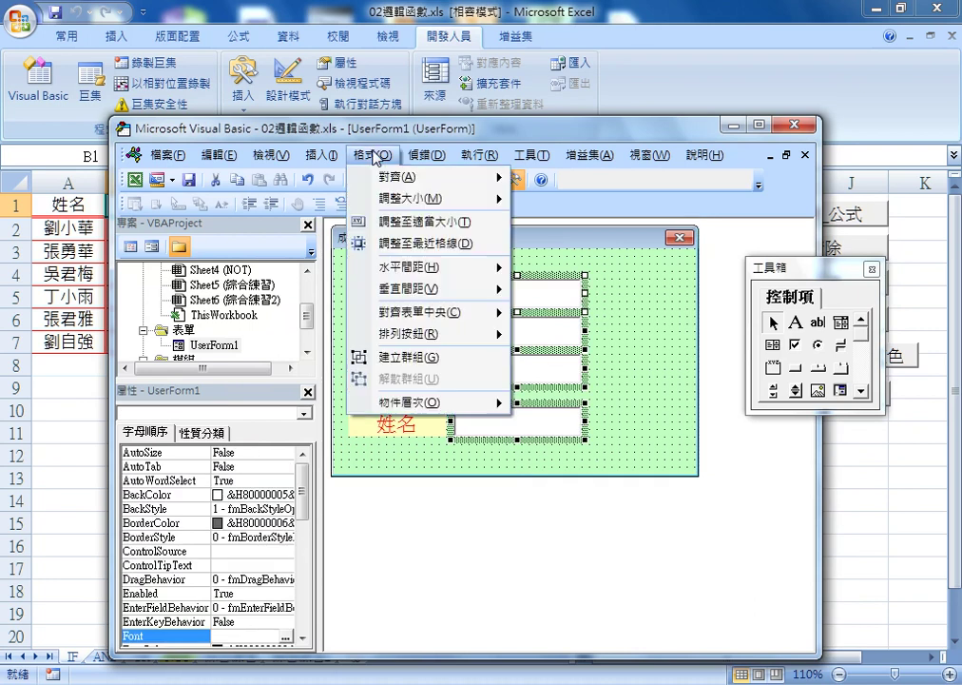
mouse_move(416, 299)
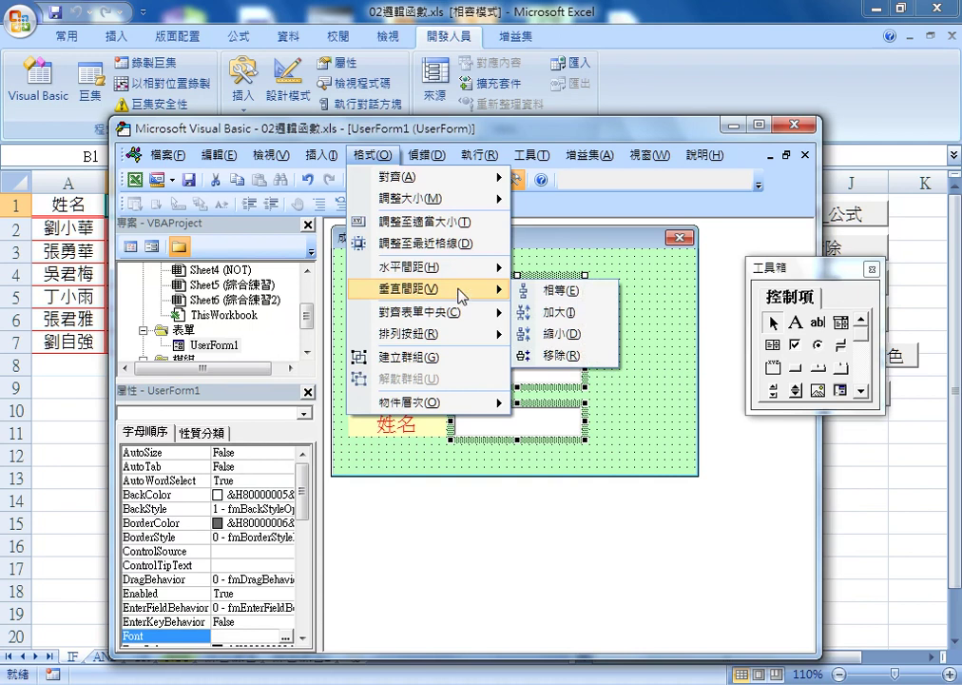
click(572, 293)
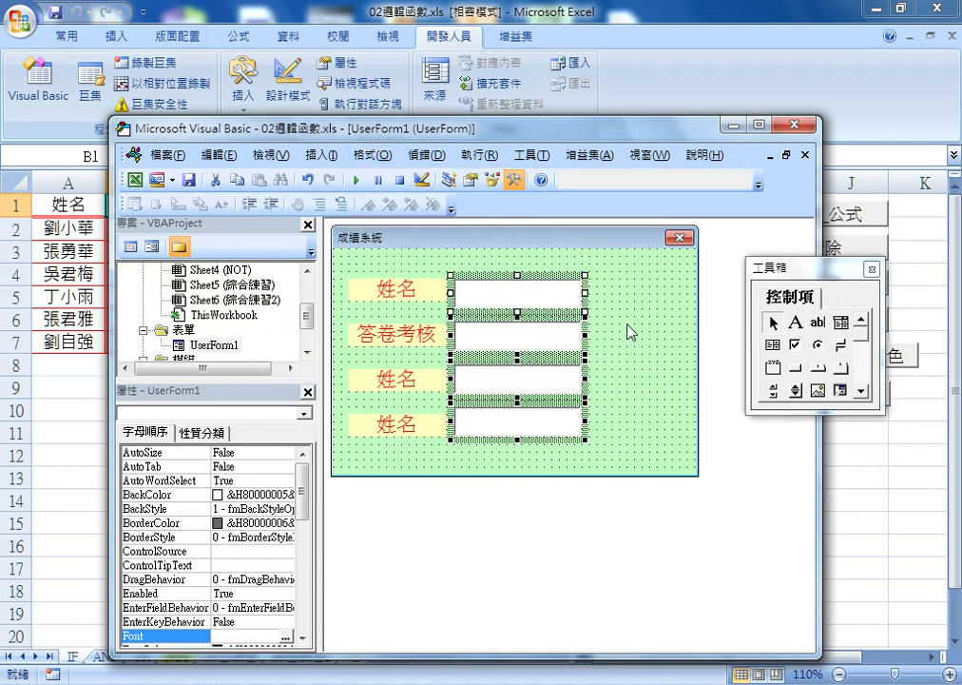
click(632, 335)
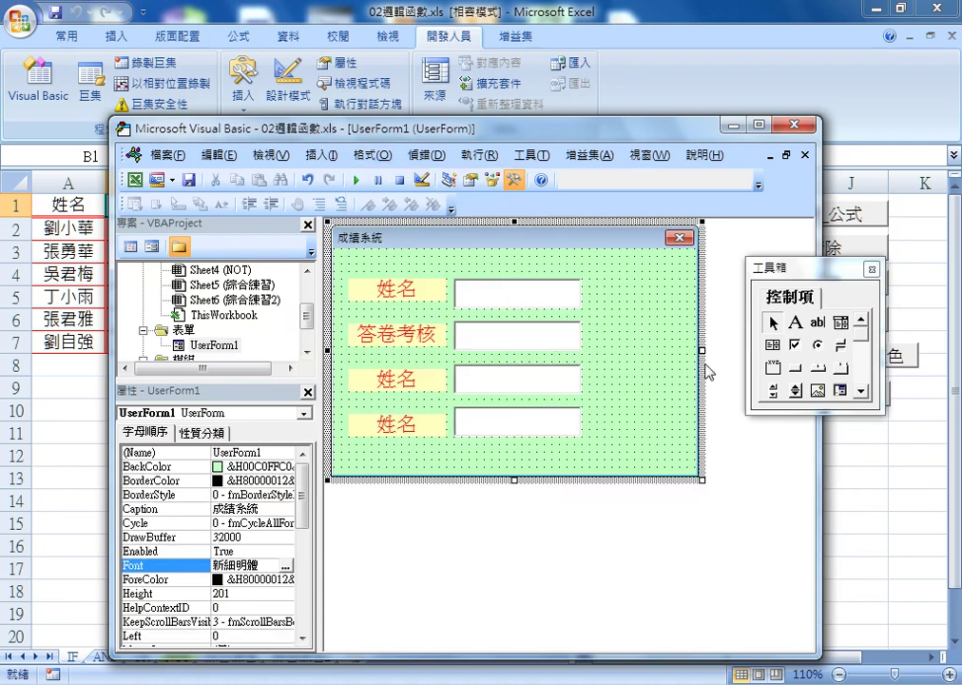
drag(701, 350, 721, 350)
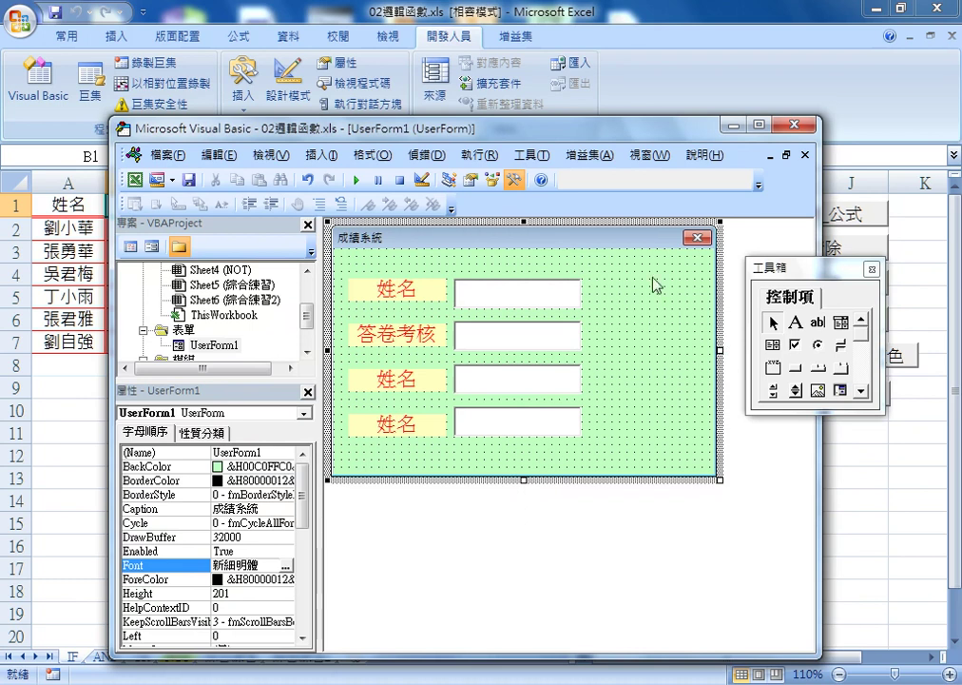
Draw a command button at the form's top right and change its caption to 新增
click(796, 368)
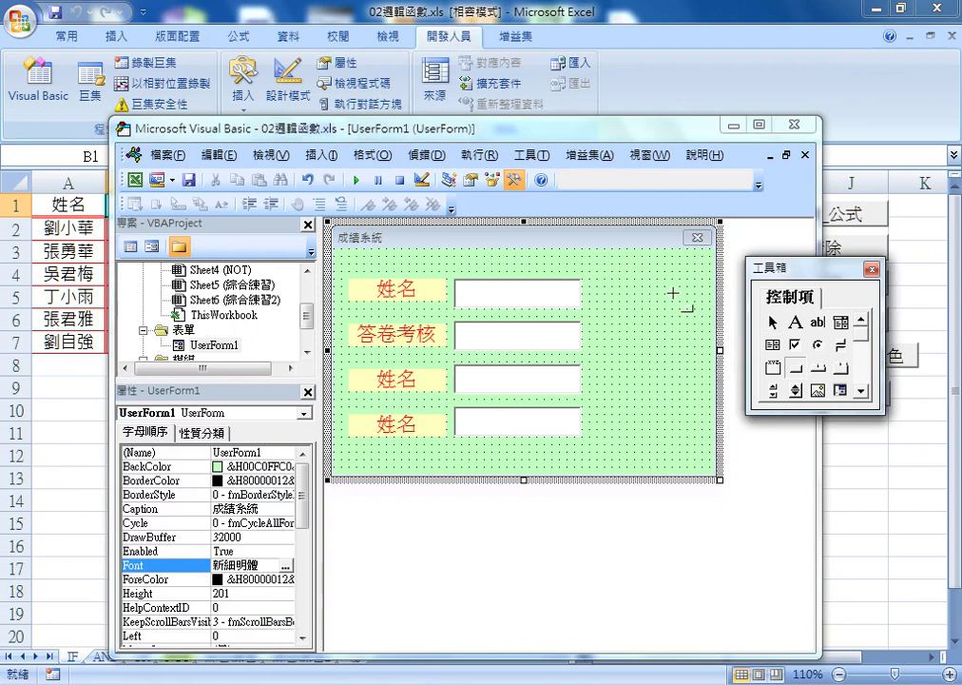
drag(605, 281, 696, 310)
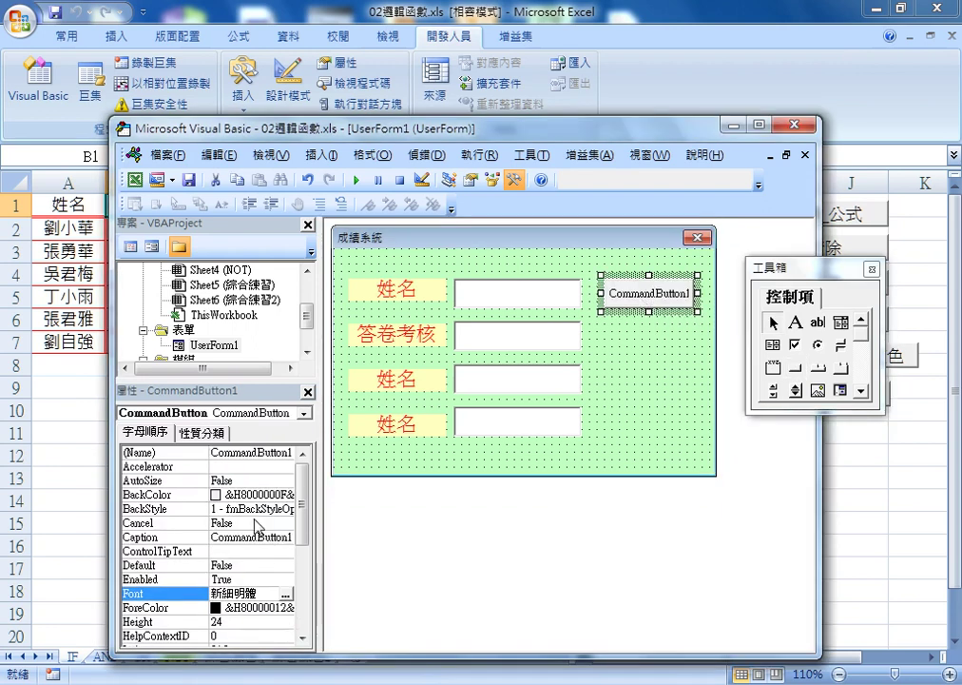
click(142, 537)
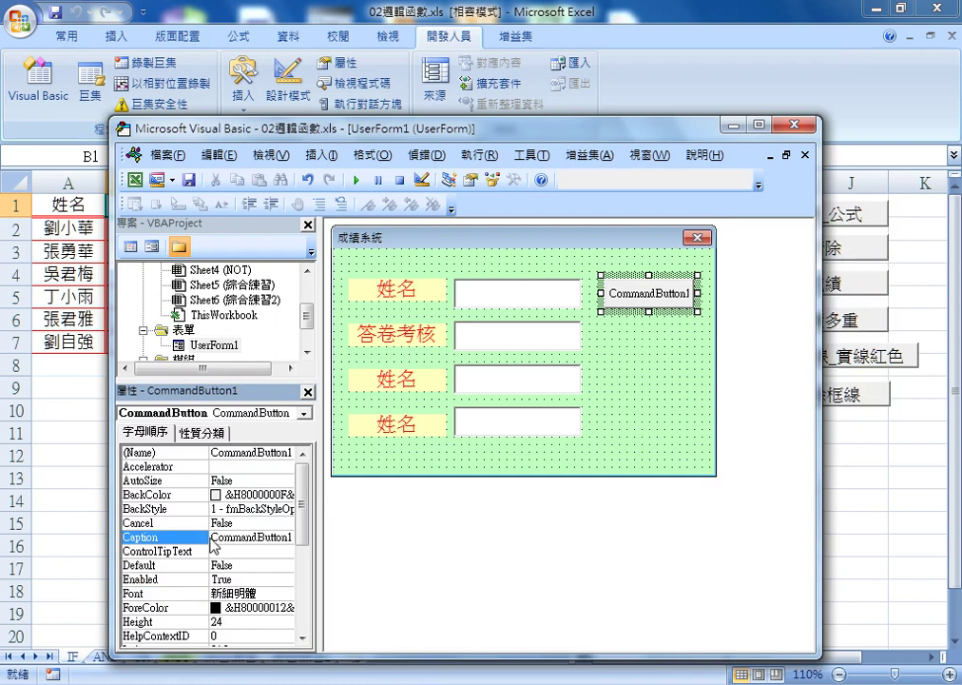
drag(214, 538, 367, 544)
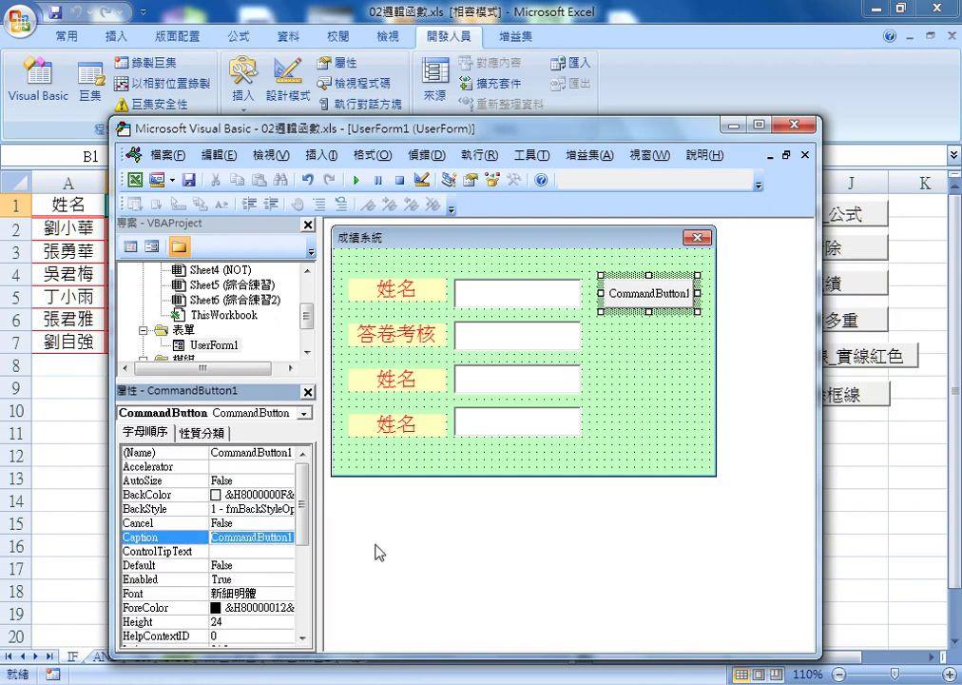
key(BackSpace)
text(心)
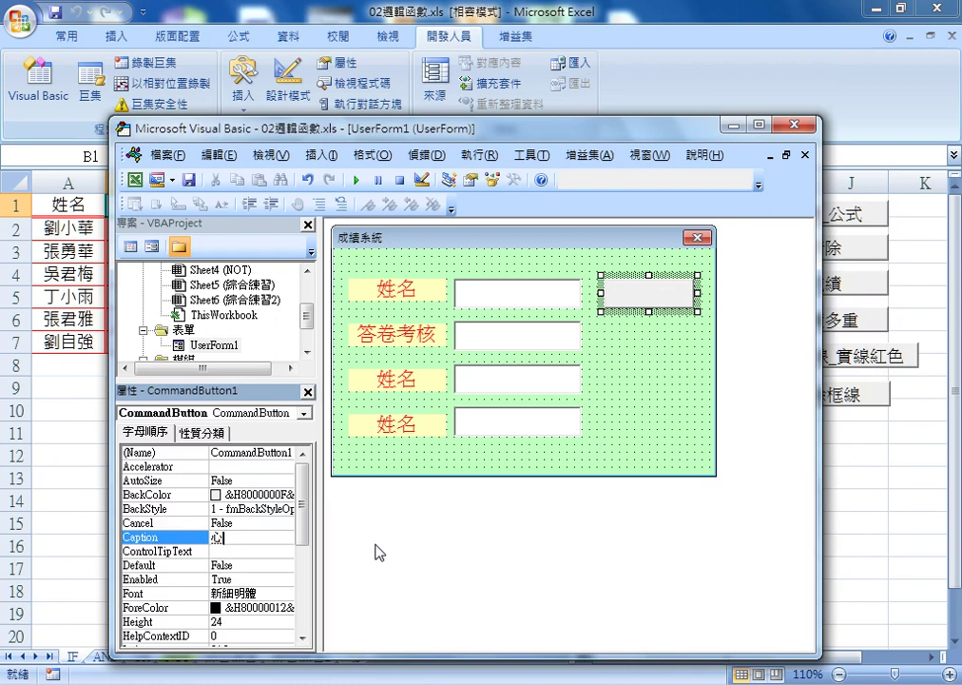
text(ㄇ)
text(增)
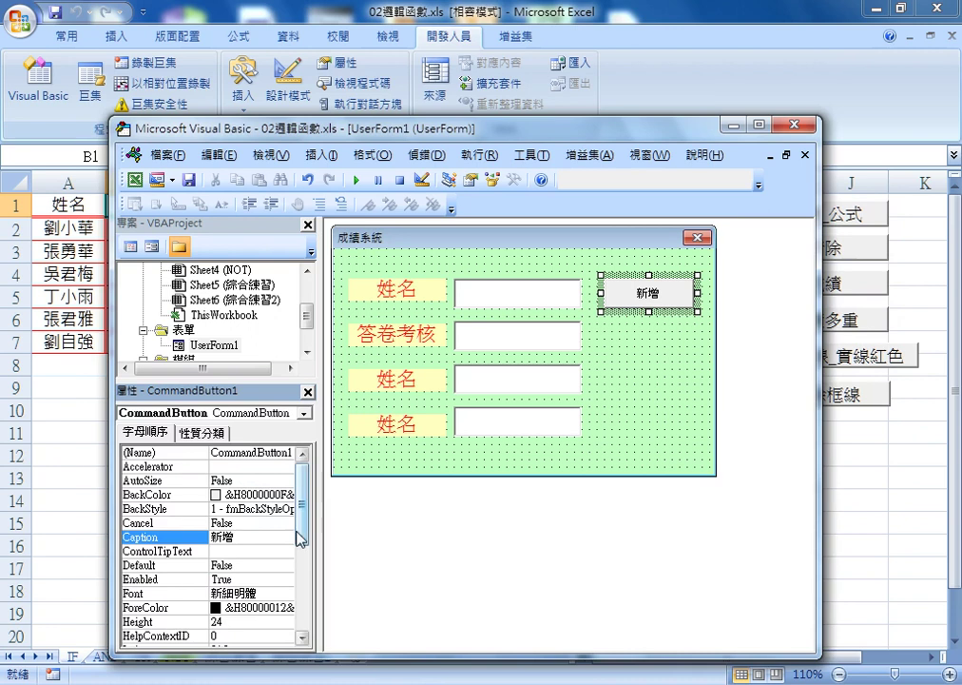
Set the 新增 button's font size to 16 and its ForeColor to red
click(181, 594)
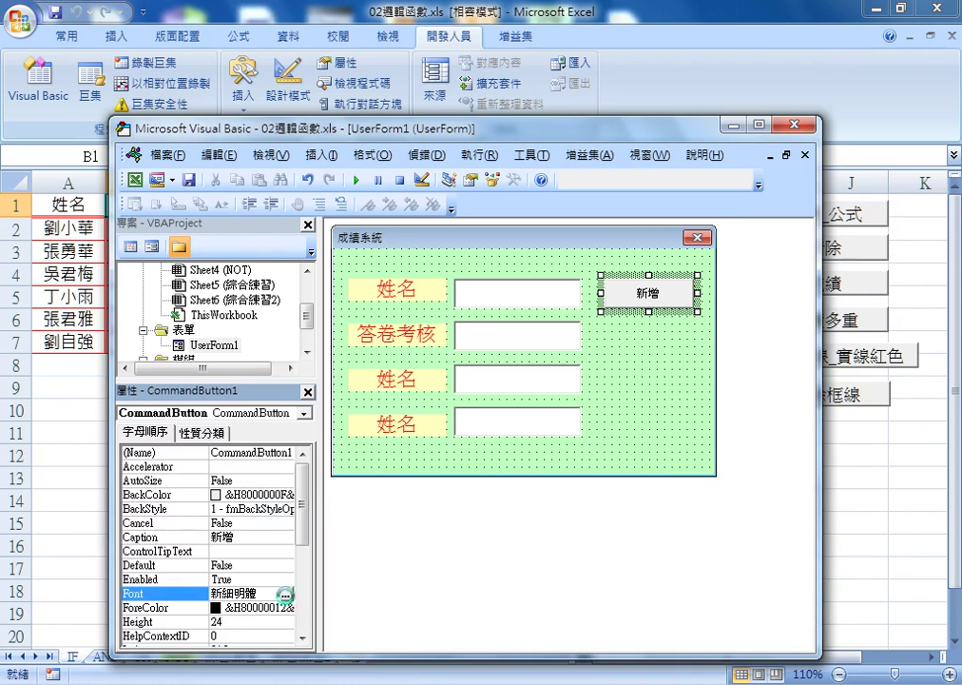
click(286, 594)
click(419, 348)
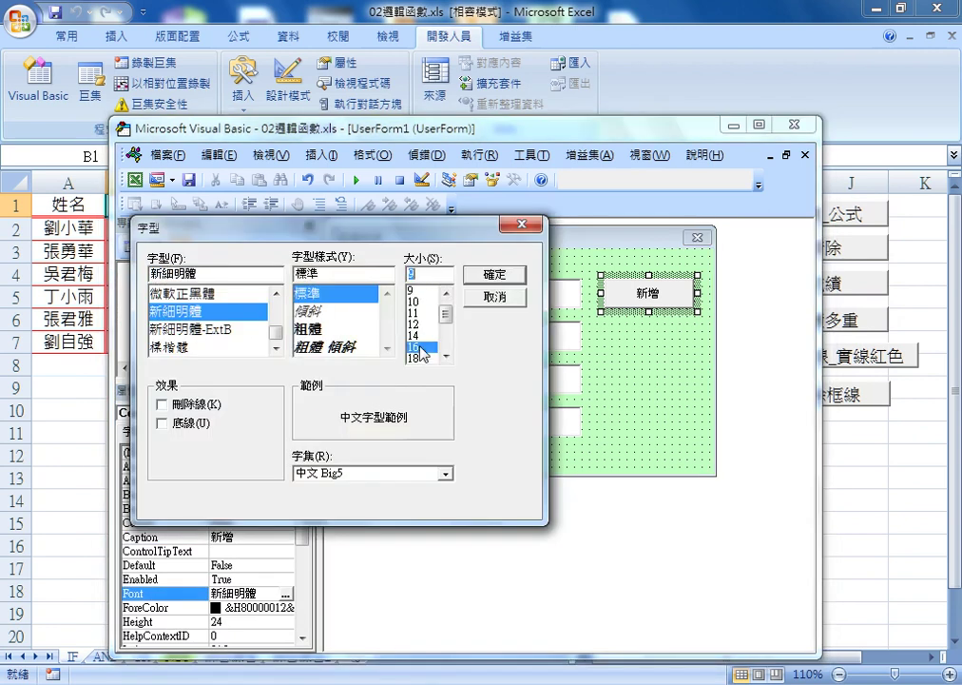
click(490, 275)
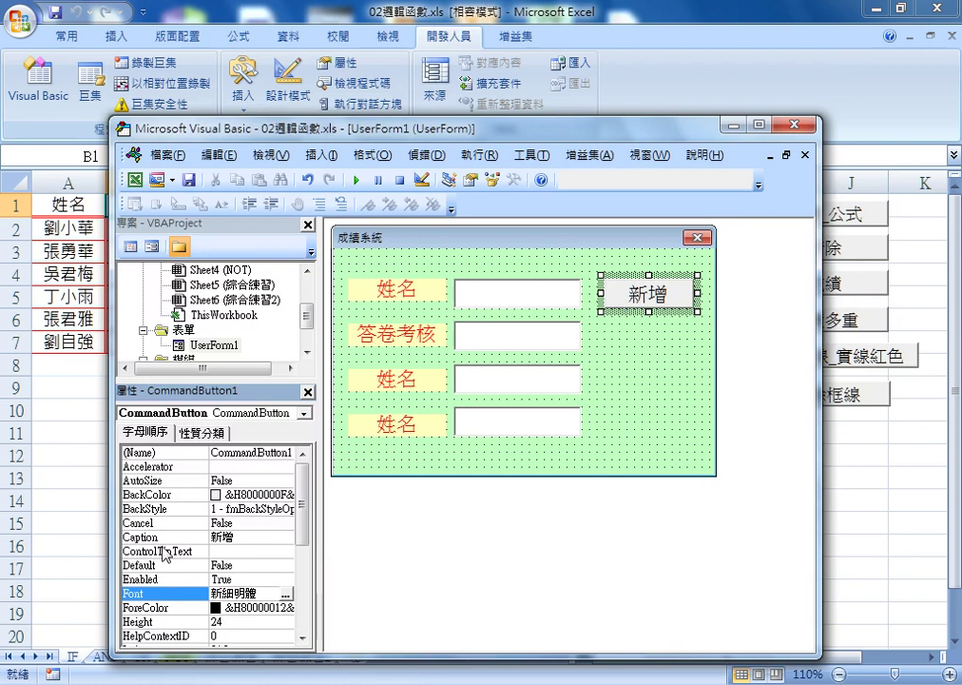
click(158, 608)
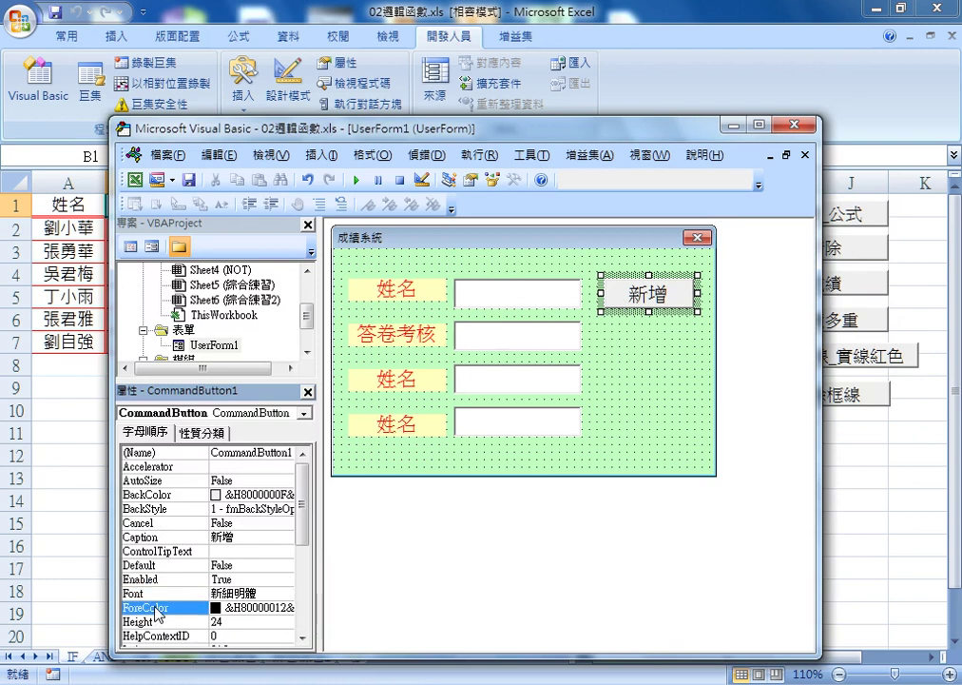
click(287, 608)
click(146, 452)
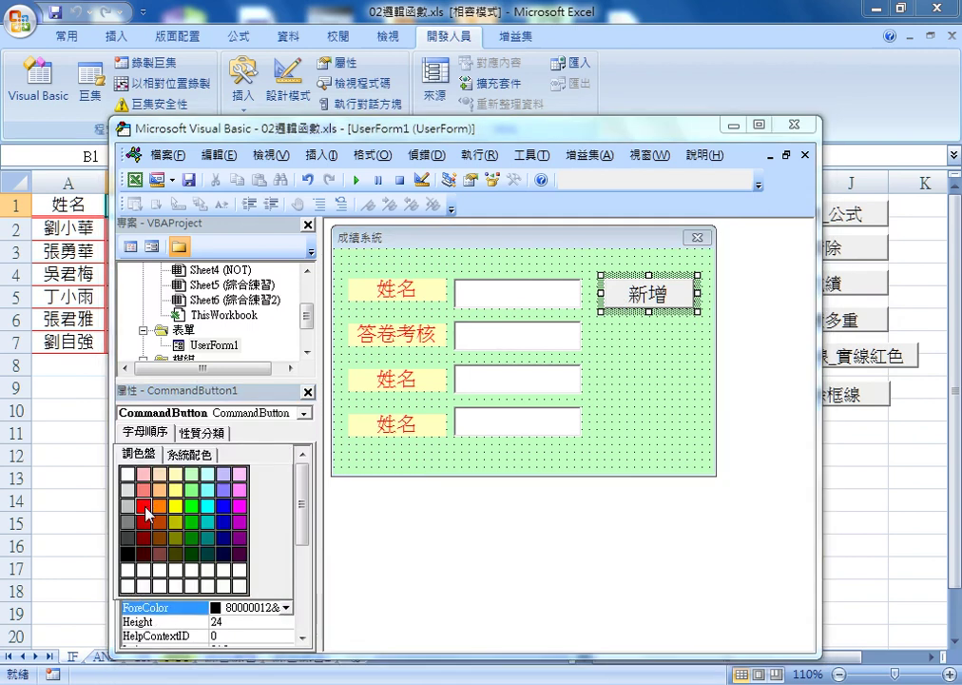
click(143, 491)
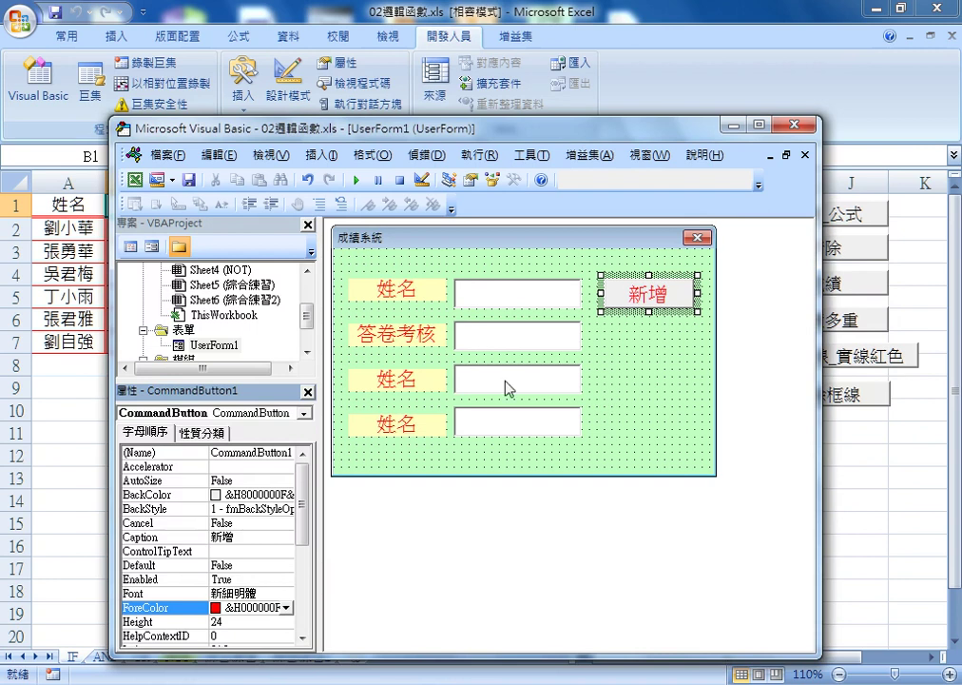
Give the 新增 button a light yellow BackColor from the 調色盤 palette
click(152, 494)
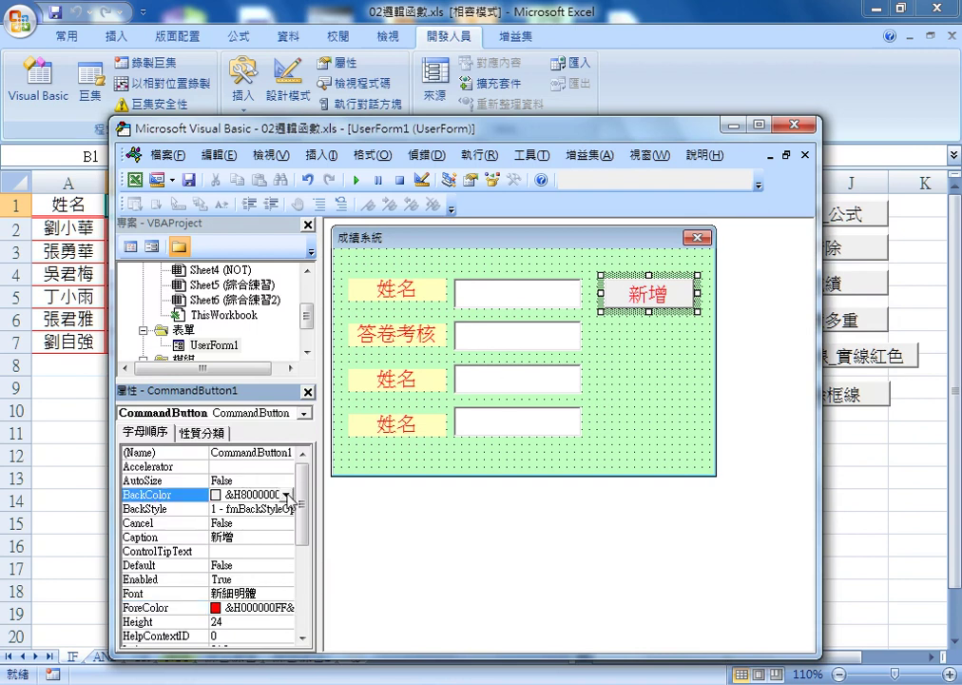
click(288, 496)
click(141, 515)
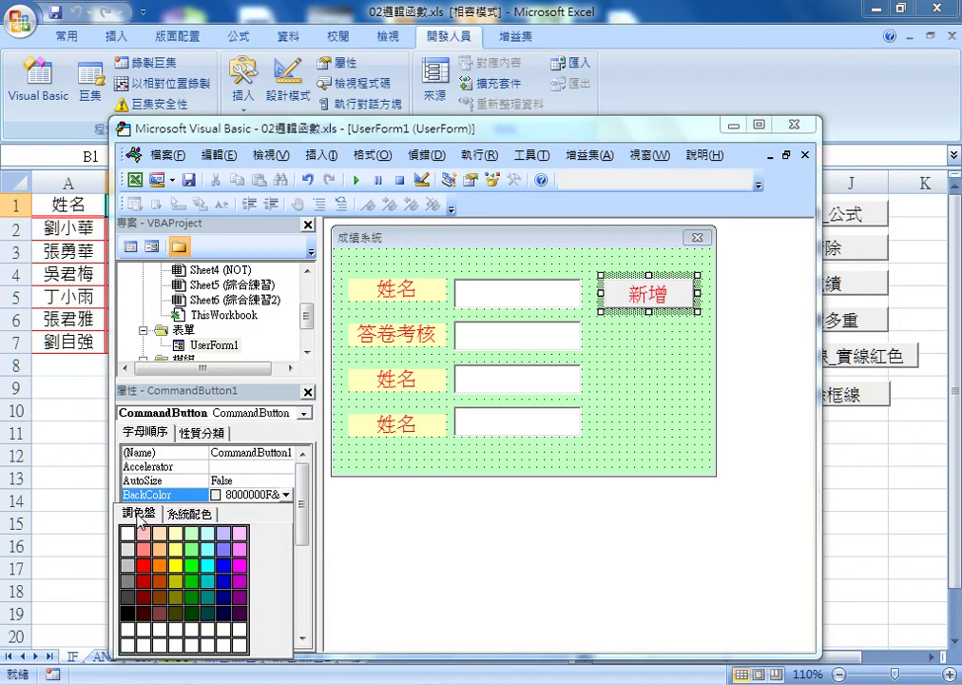
click(175, 533)
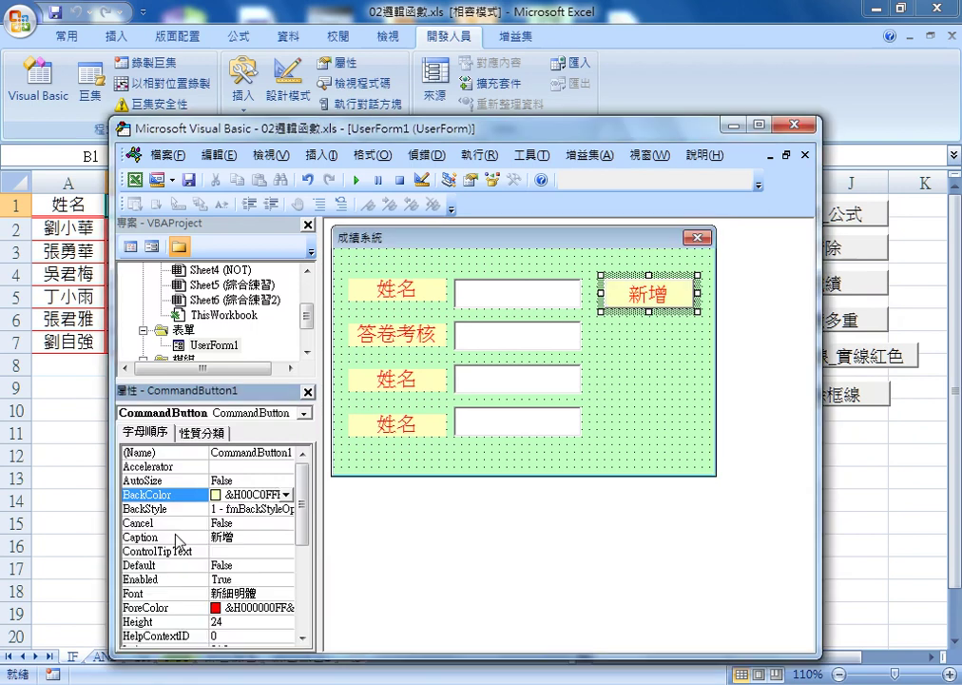
click(499, 466)
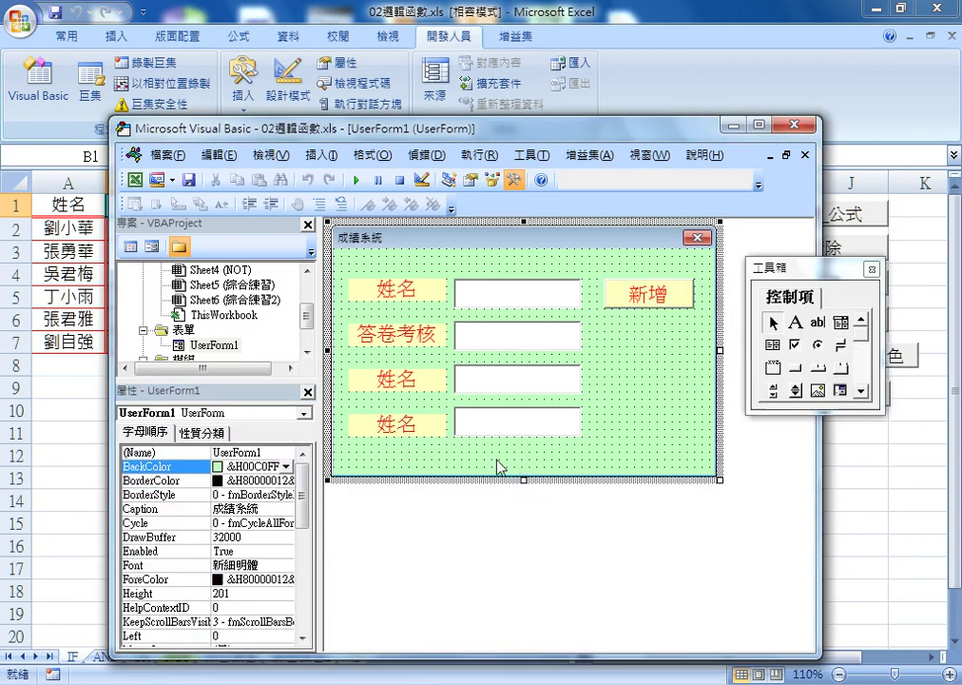
Trim the form, move all controls up together, and reduce the form height to 175.5
drag(525, 478, 525, 470)
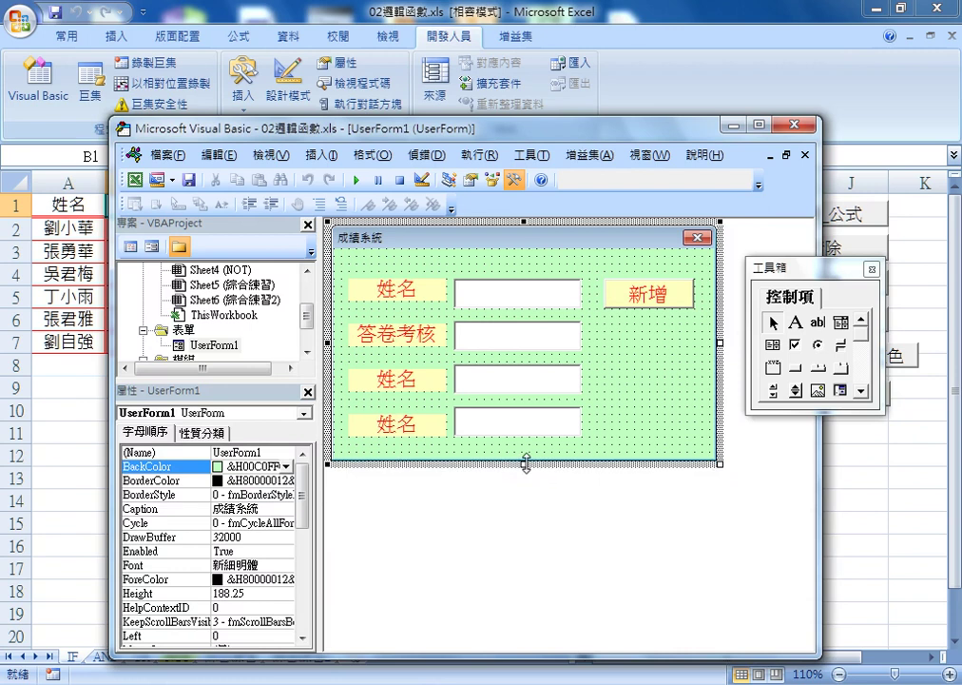
drag(720, 347, 715, 347)
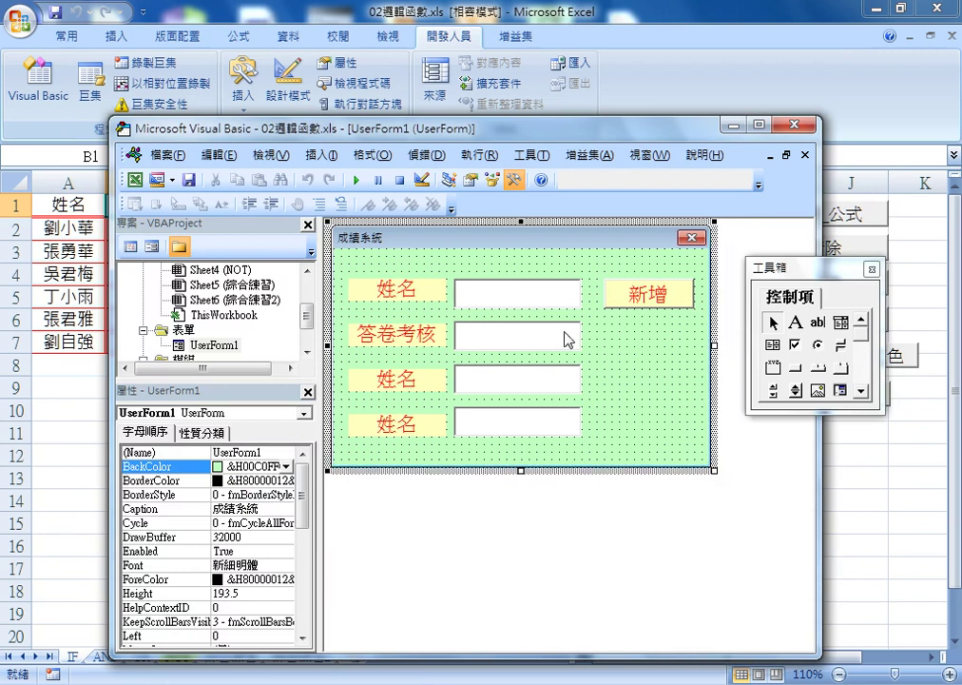
drag(338, 265, 709, 464)
drag(521, 276, 520, 260)
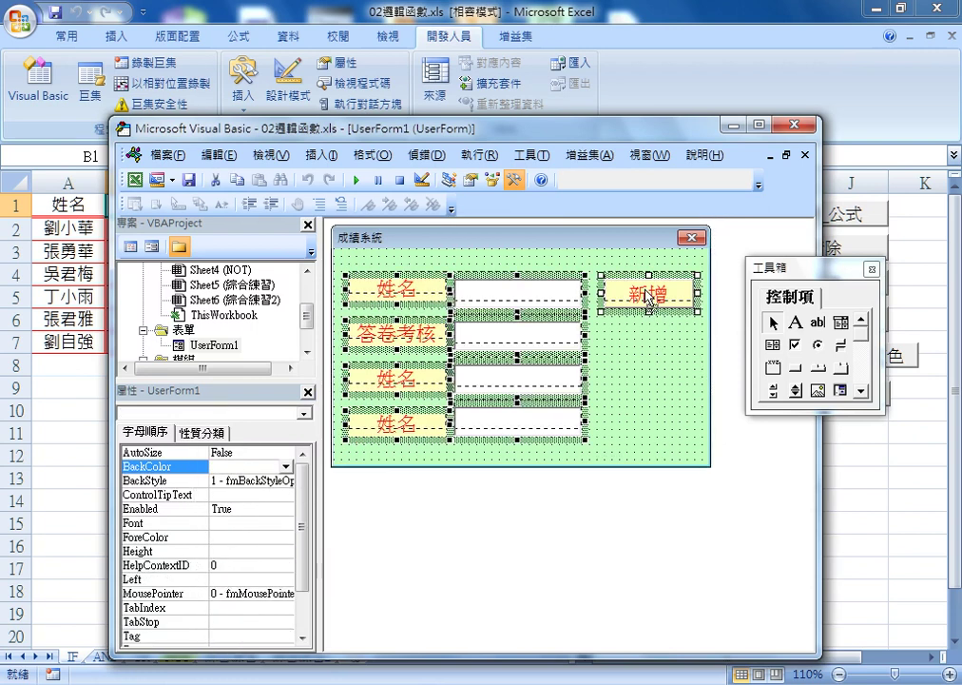
click(668, 385)
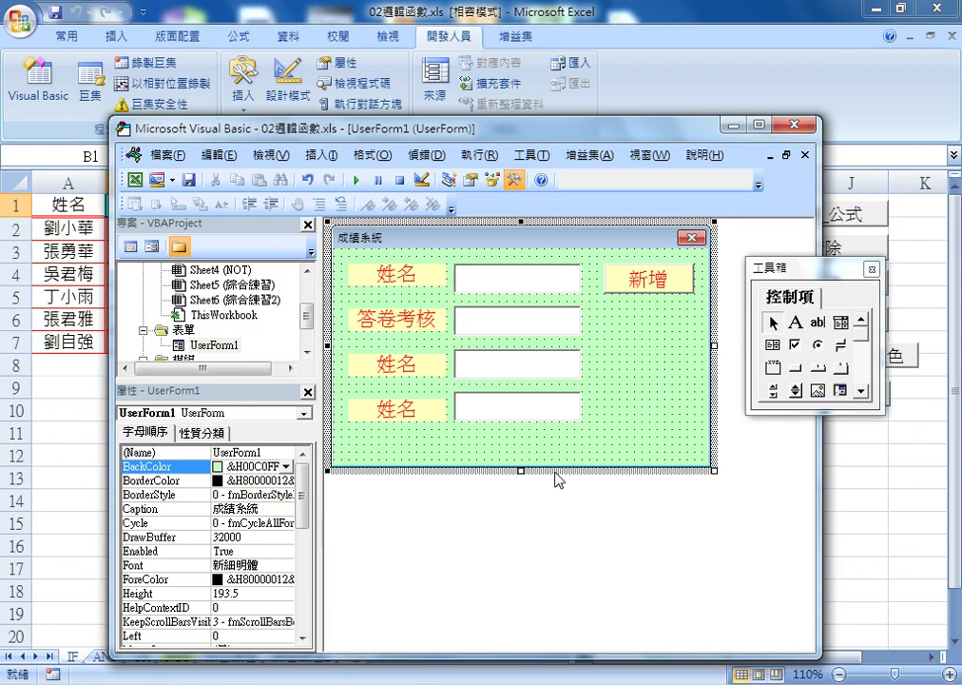
drag(521, 470, 521, 447)
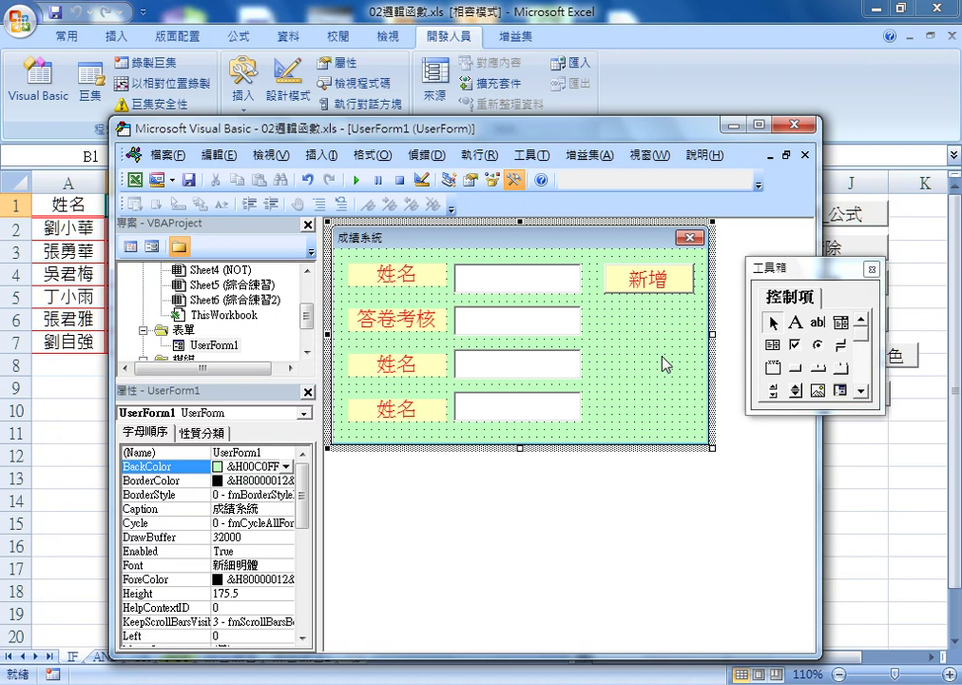
click(356, 181)
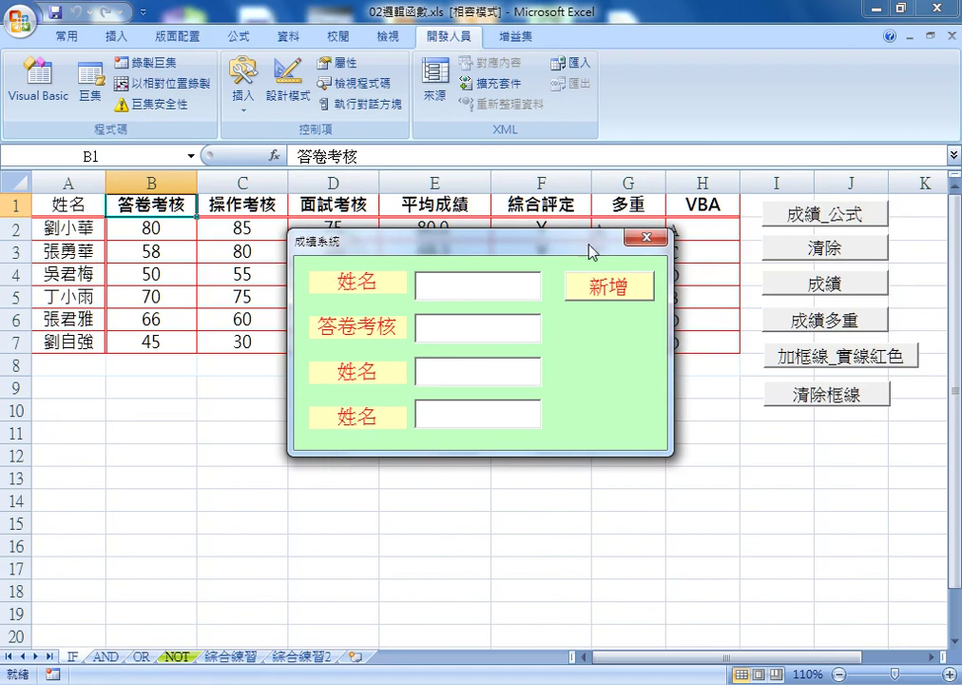
click(646, 237)
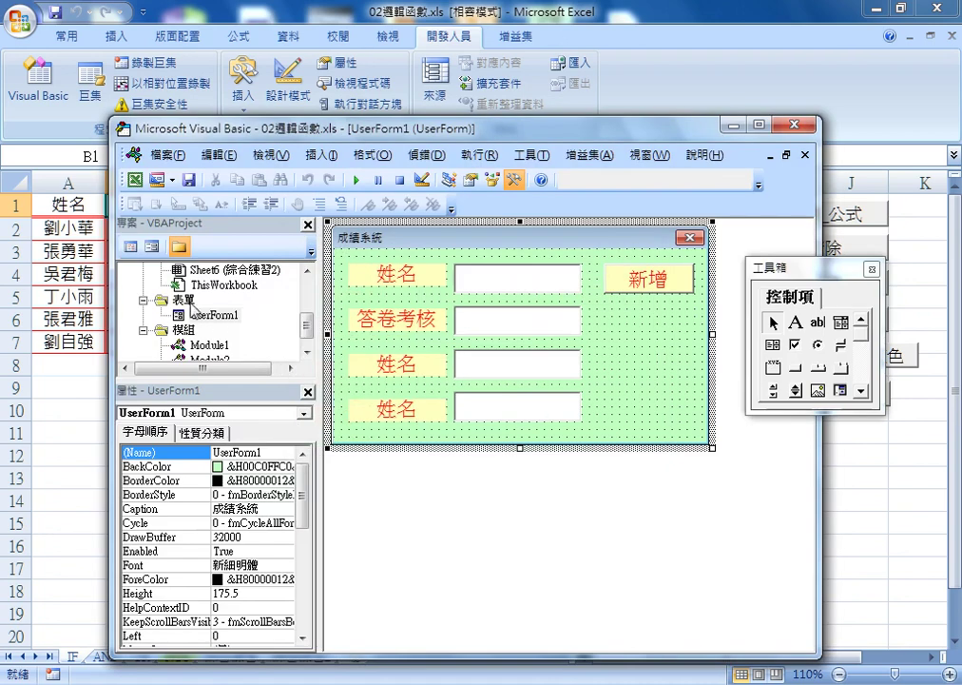
click(223, 284)
right_click(188, 288)
mouse_move(248, 369)
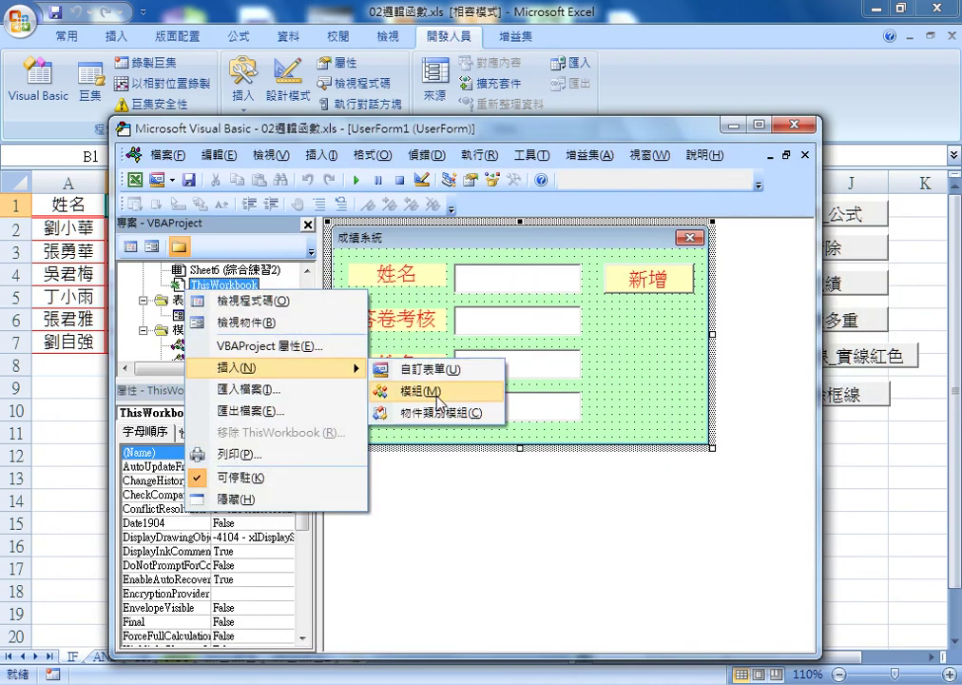
click(205, 315)
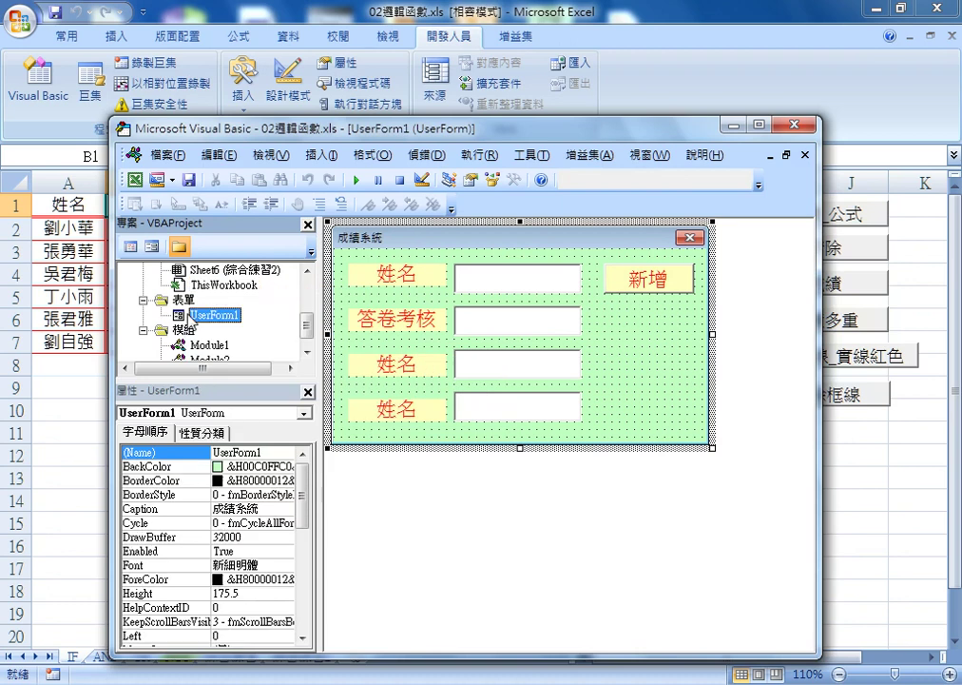
click(417, 258)
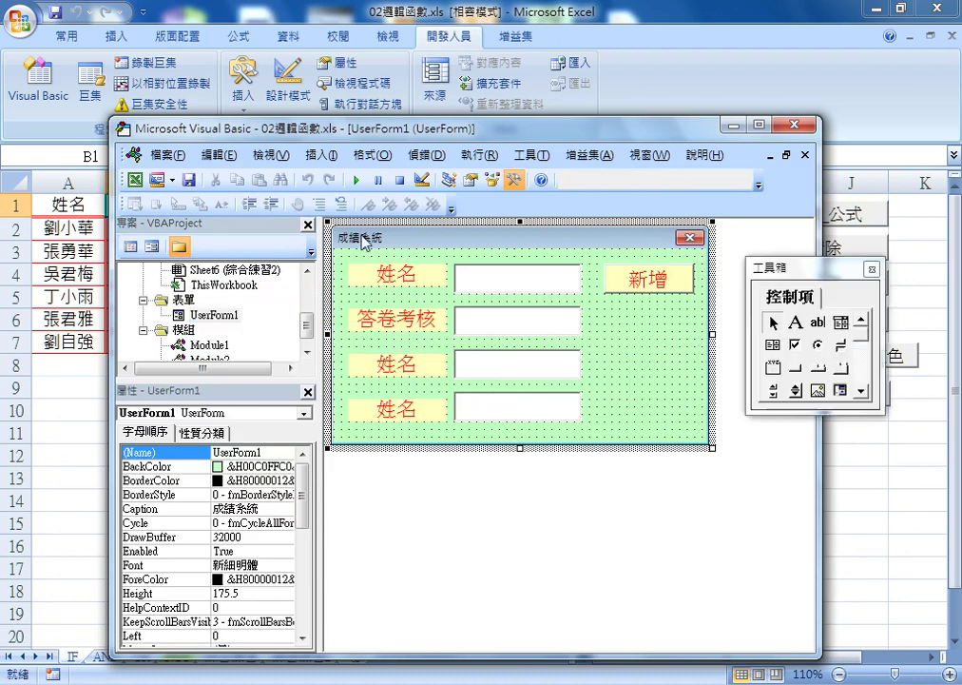
click(152, 510)
drag(274, 514, 221, 511)
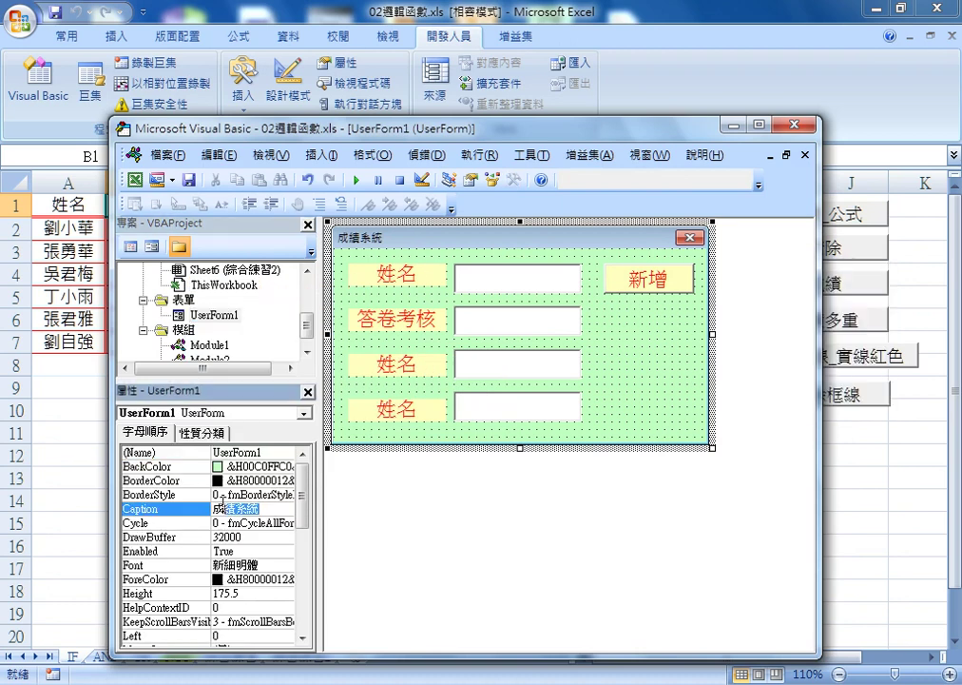
click(181, 467)
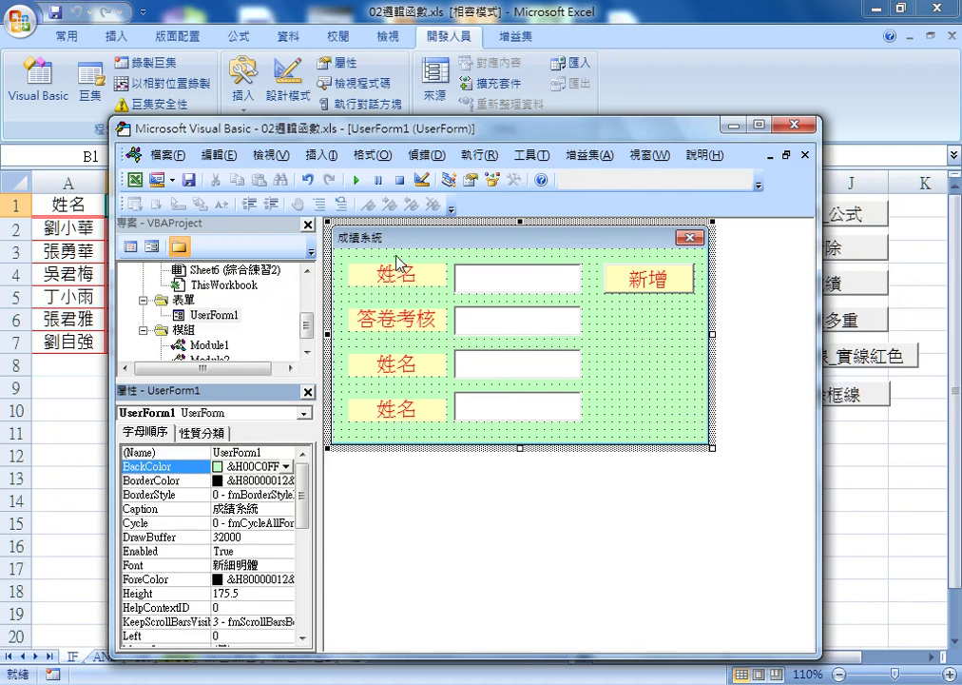
click(608, 322)
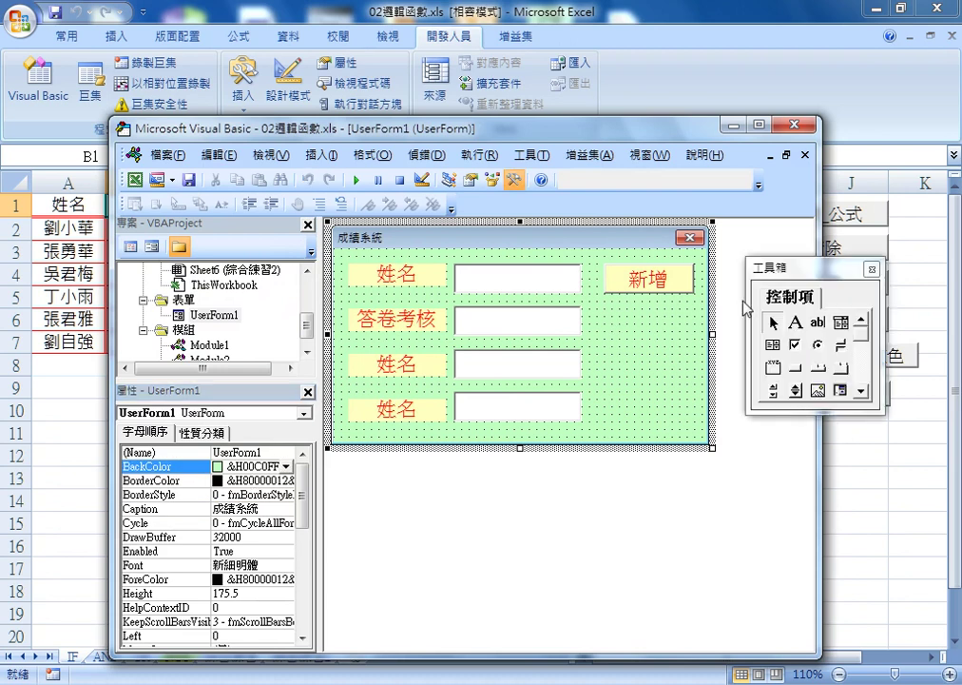